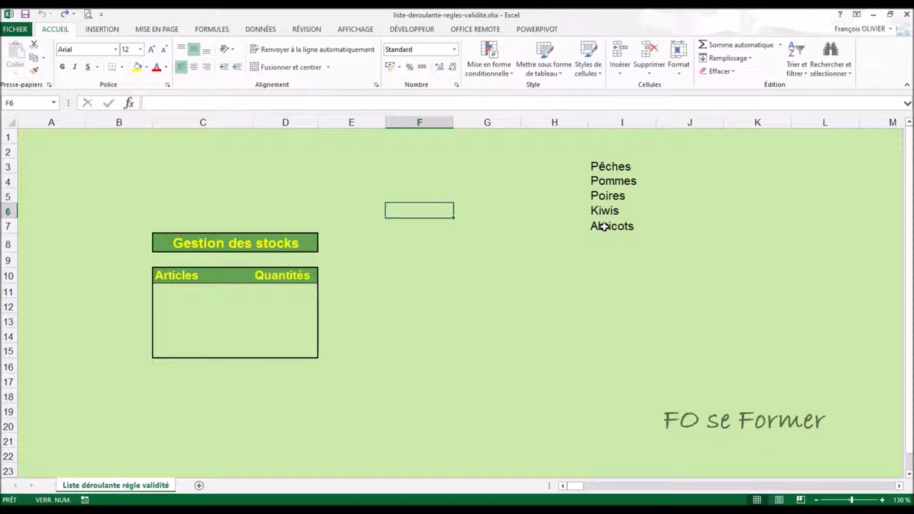
Type test entries Pêches and peche into C11:C12, then undo them.
{"action": "left_click", "coordinate": [206, 297]}
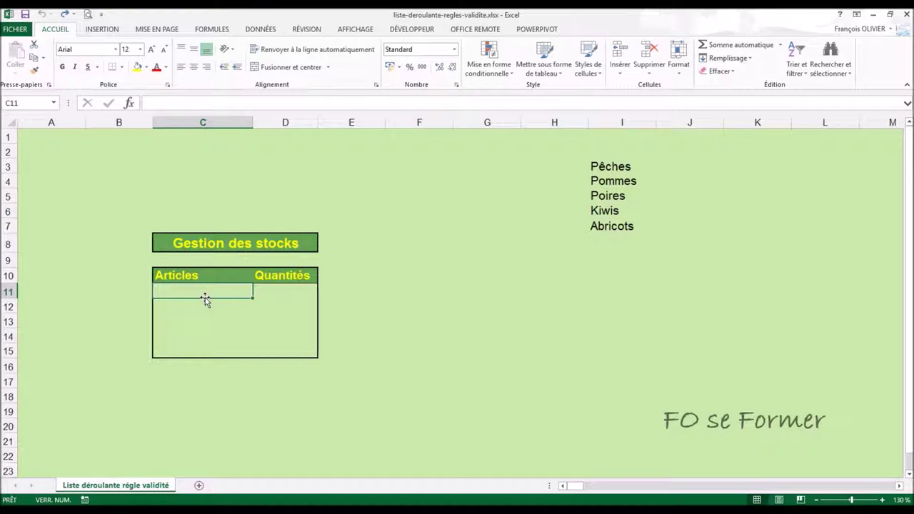
{"action": "type", "text": "Pêches"}
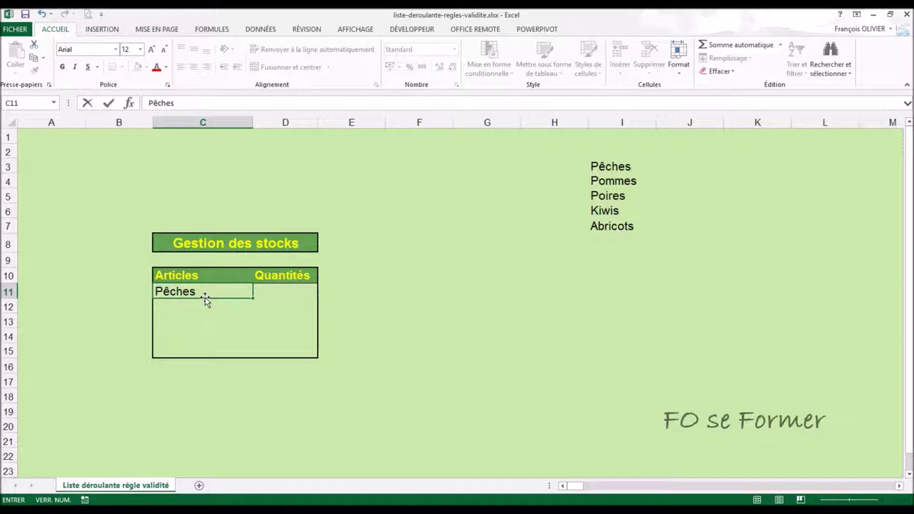
{"action": "key", "text": "Return"}
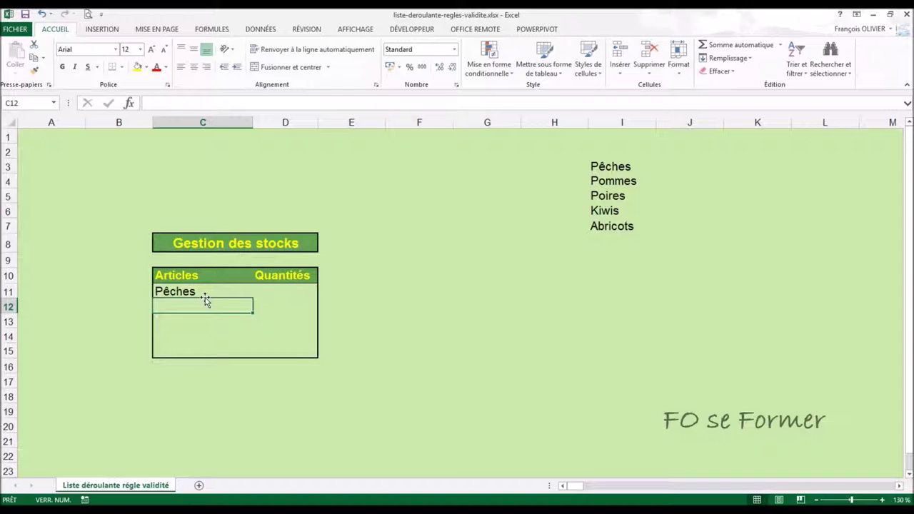
{"action": "type", "text": "peche"}
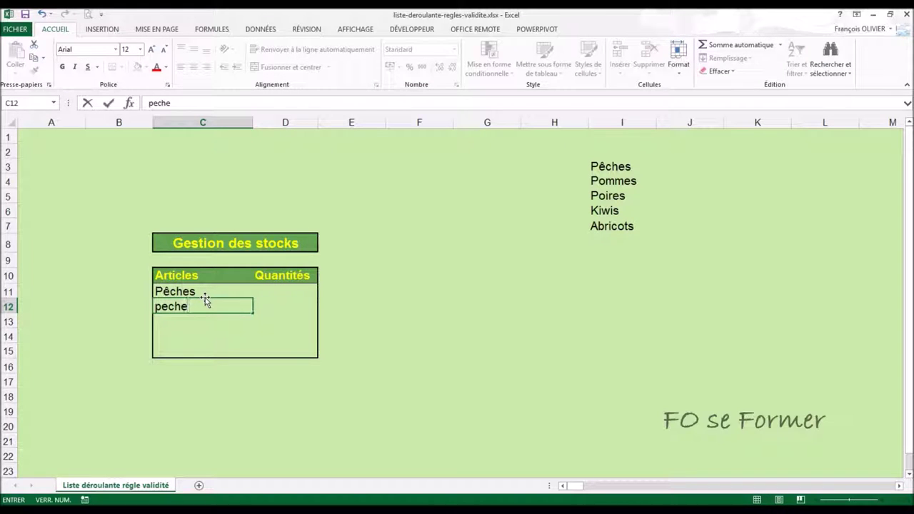
{"action": "key", "text": "Return"}
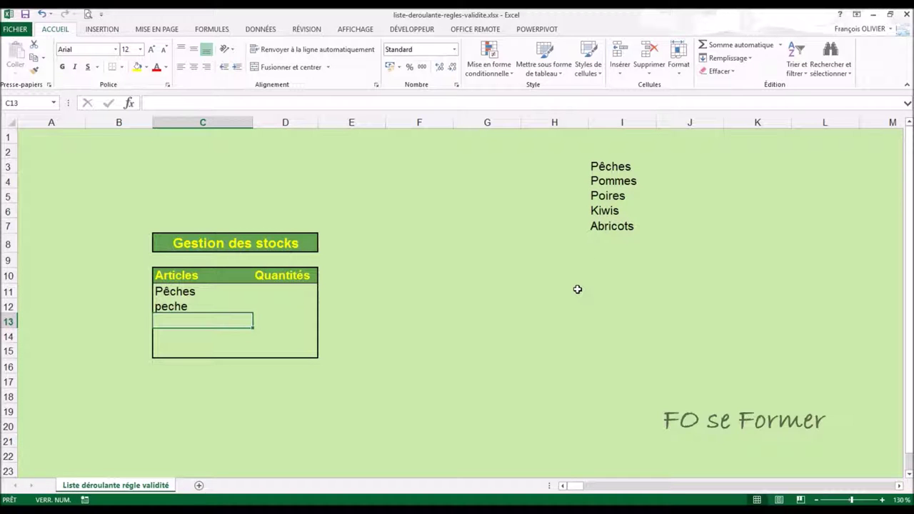
{"action": "key", "text": "ctrl+z"}
{"action": "key", "text": "ctrl+z"}
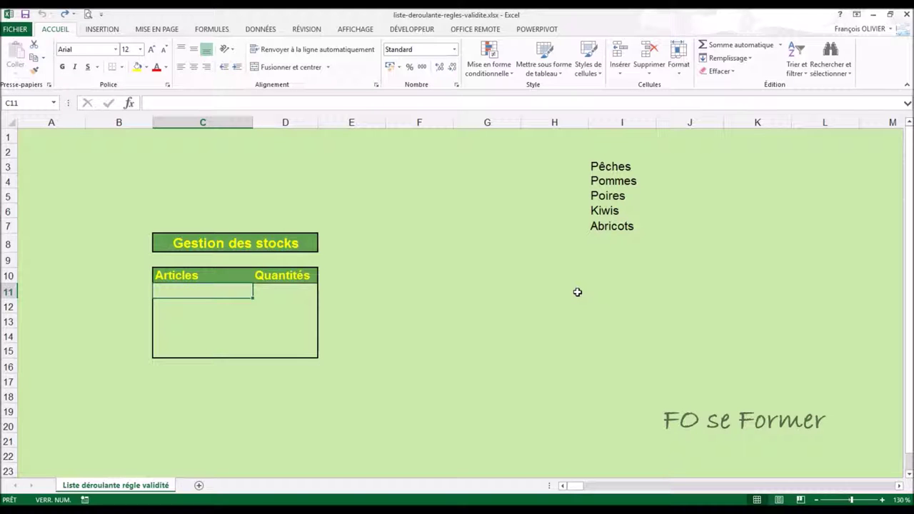
On the Données tab, select the five Articles cells C11:C15.
{"action": "left_click", "coordinate": [260, 28]}
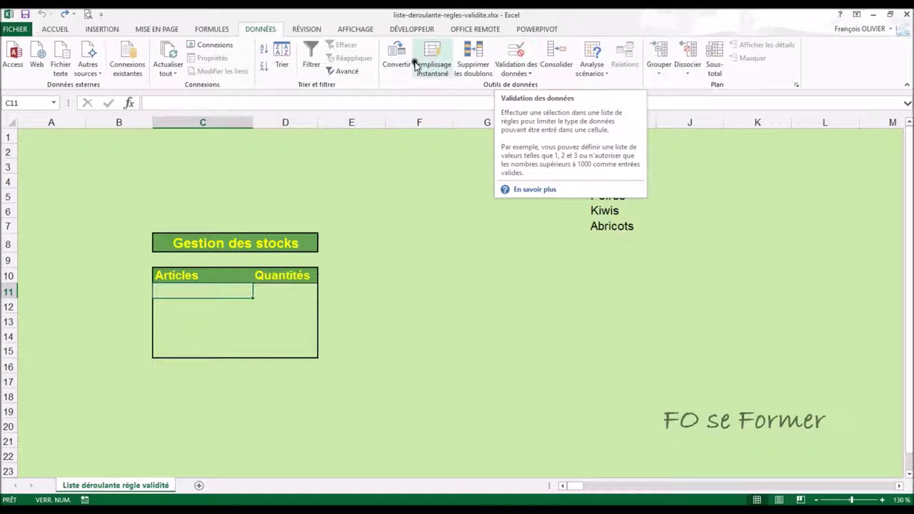
{"action": "left_click", "coordinate": [185, 290]}
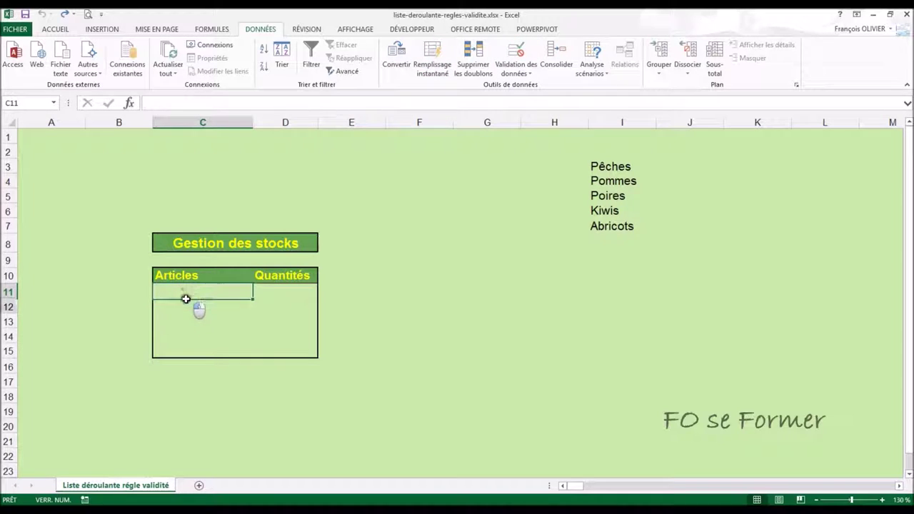
{"action": "left_click_drag", "start_coordinate": [185, 290], "coordinate": [186, 348]}
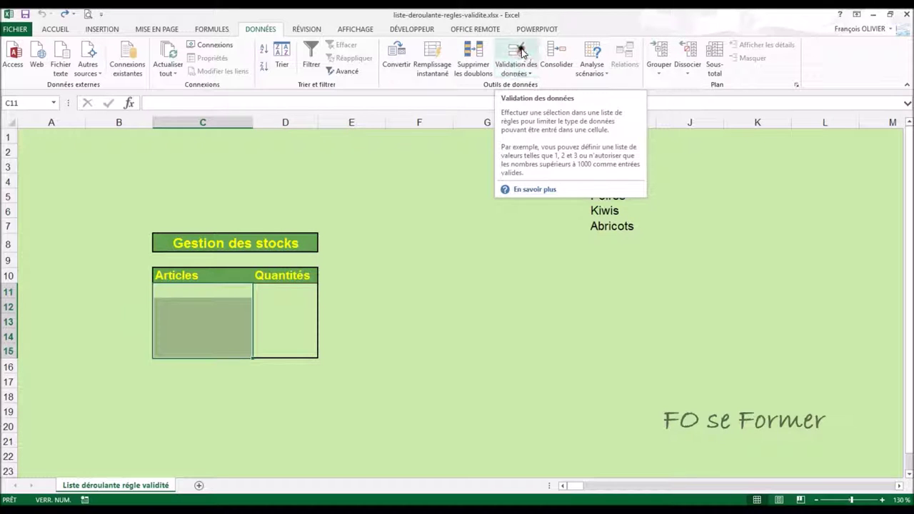
Open Validation des données, then close it without changes.
{"action": "left_click", "coordinate": [521, 51]}
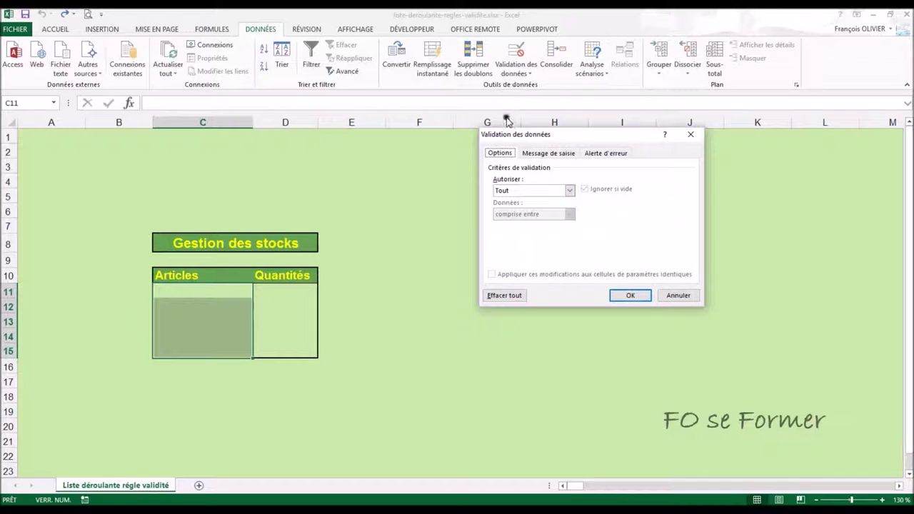
{"action": "left_click_drag", "start_coordinate": [500, 134], "coordinate": [418, 174]}
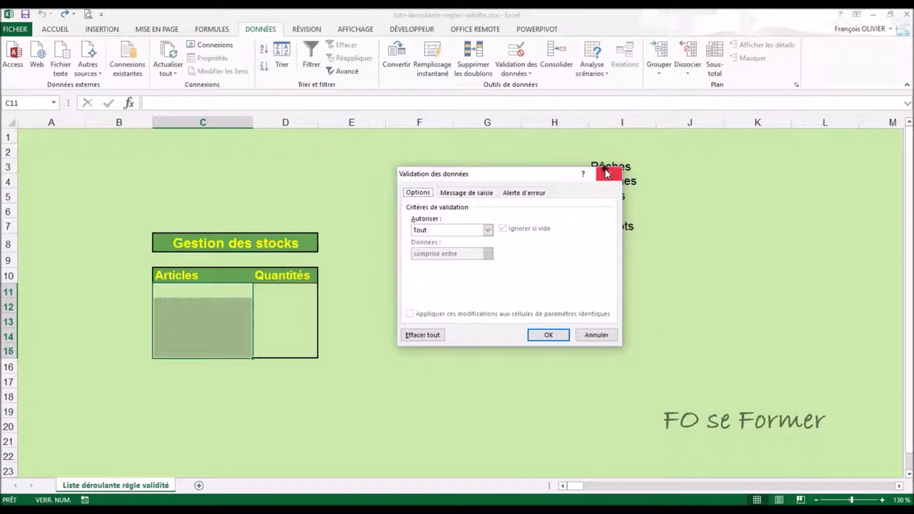
{"action": "left_click", "coordinate": [609, 173]}
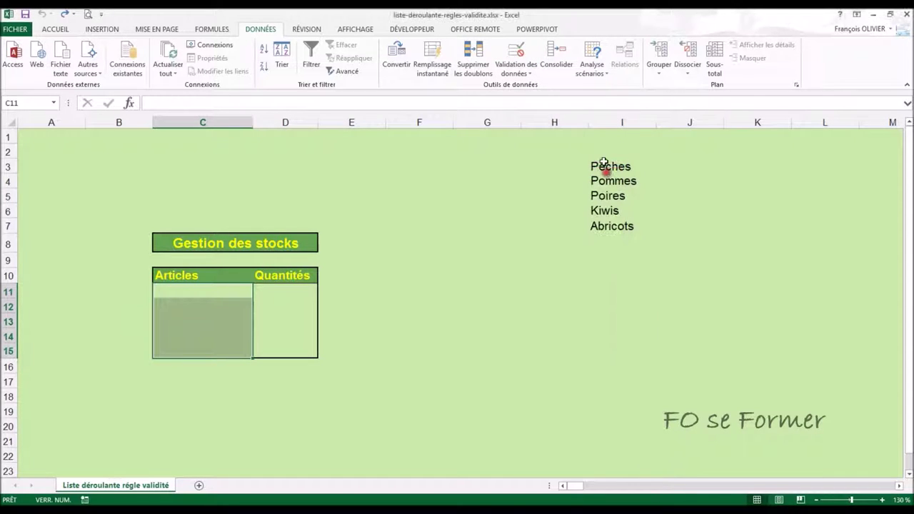
Reopen Validation des données from the dropdown and set Autoriser to Liste.
{"action": "left_click", "coordinate": [526, 75]}
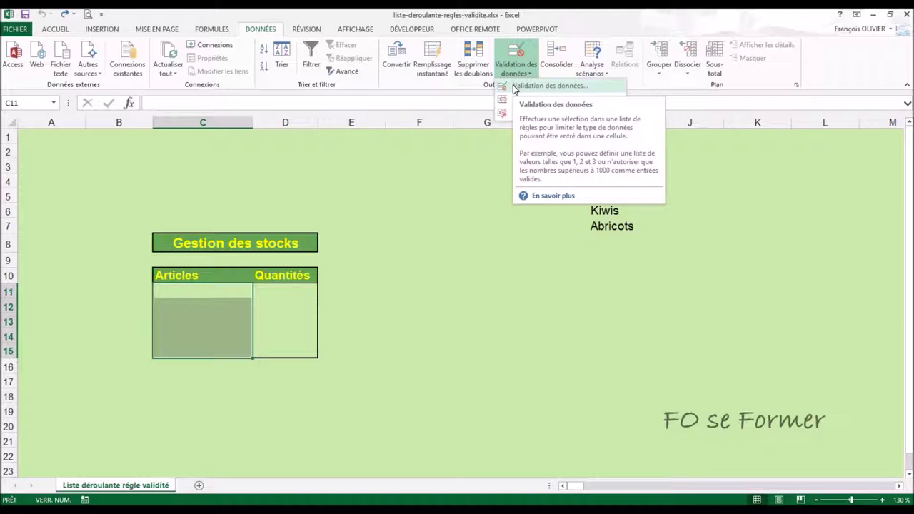
{"action": "left_click", "coordinate": [514, 86]}
{"action": "left_click_drag", "start_coordinate": [499, 176], "coordinate": [446, 189]}
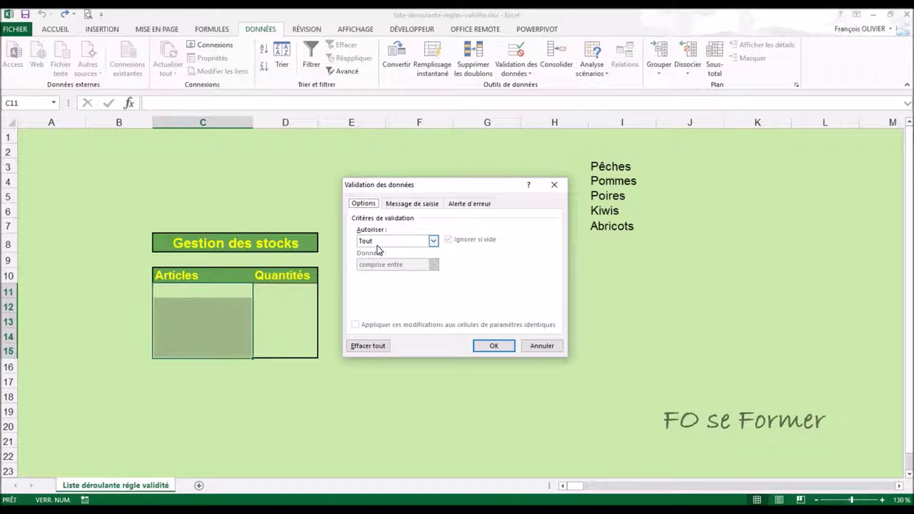
{"action": "left_click", "coordinate": [434, 242]}
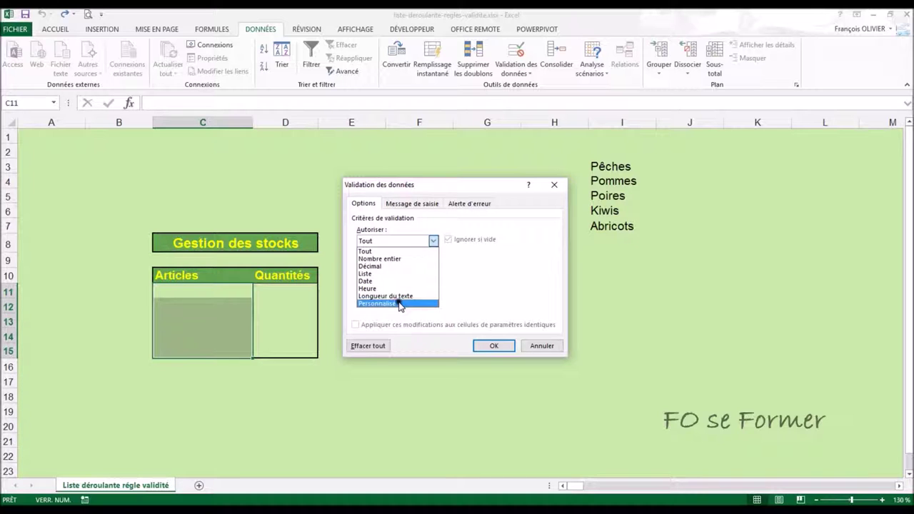
{"action": "left_click", "coordinate": [384, 275]}
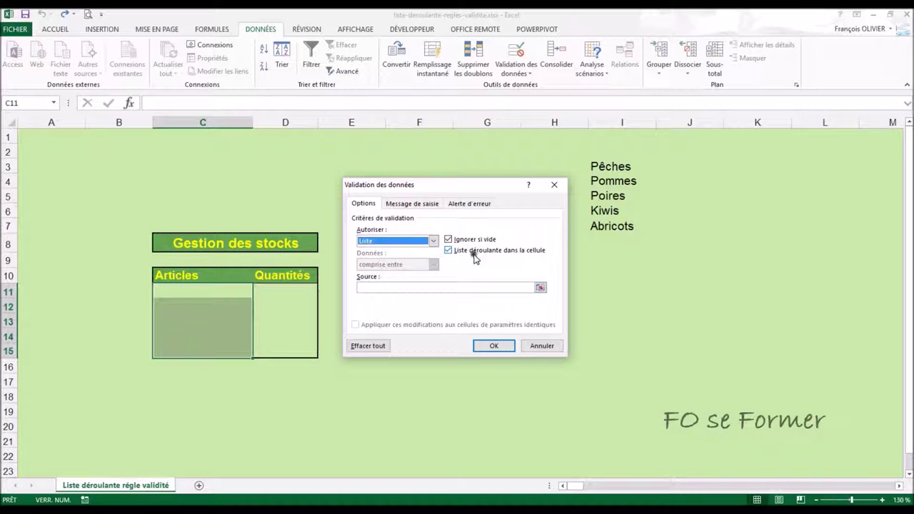
{"action": "left_click", "coordinate": [363, 299]}
Set the list Source to the fruit range =$I$3:$I$7, then begin clearing it.
{"action": "left_click", "coordinate": [369, 290]}
{"action": "left_click", "coordinate": [365, 287]}
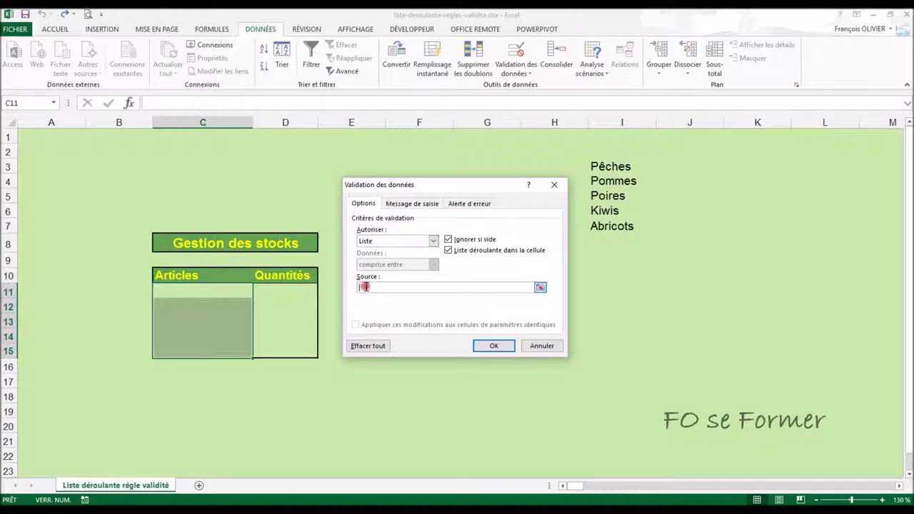
{"action": "type", "text": "="}
{"action": "left_click", "coordinate": [367, 287]}
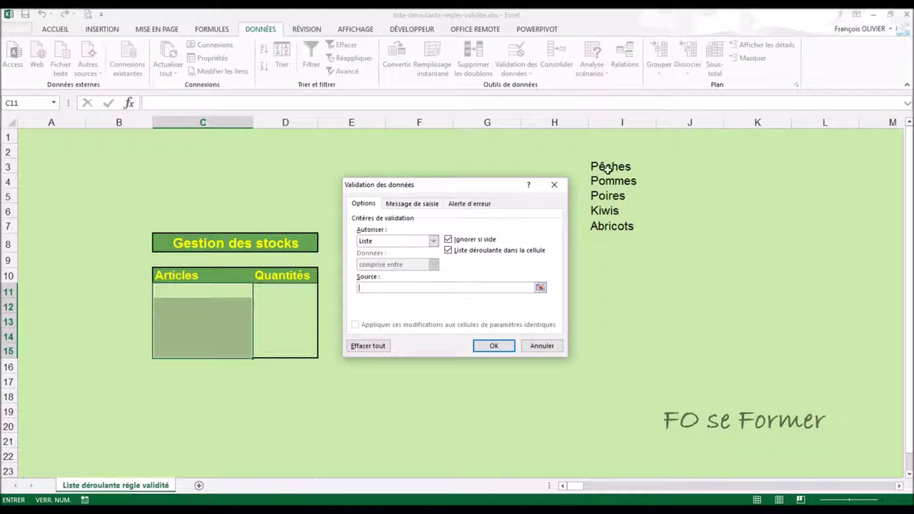
{"action": "left_click_drag", "start_coordinate": [608, 166], "coordinate": [602, 221]}
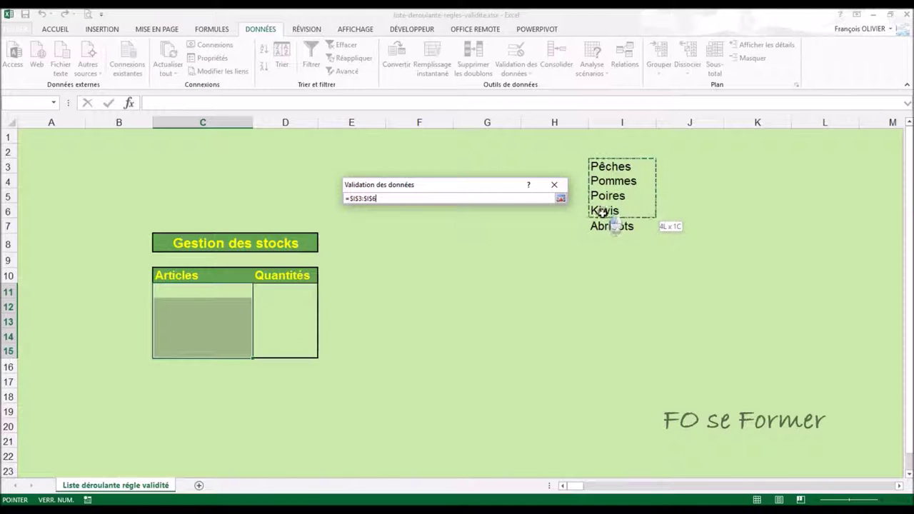
{"action": "left_click_drag", "start_coordinate": [602, 221], "coordinate": [604, 223]}
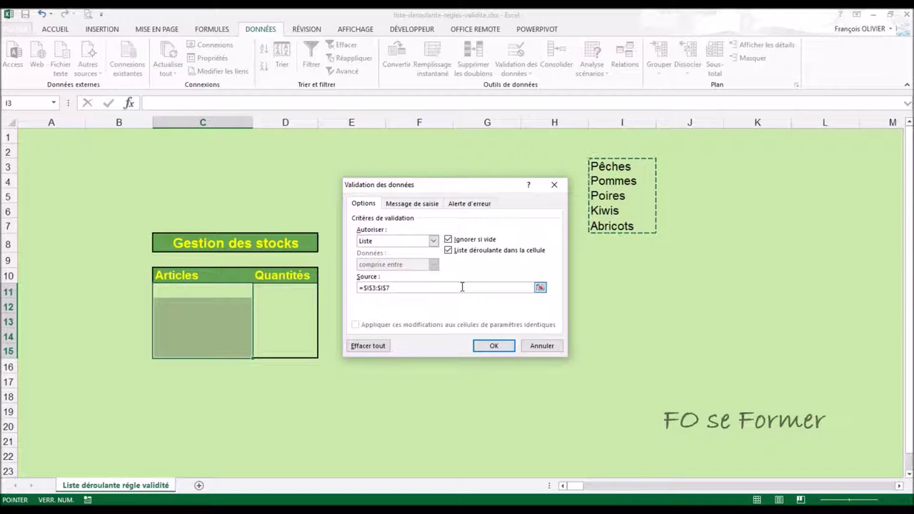
{"action": "key", "text": "BackSpace"}
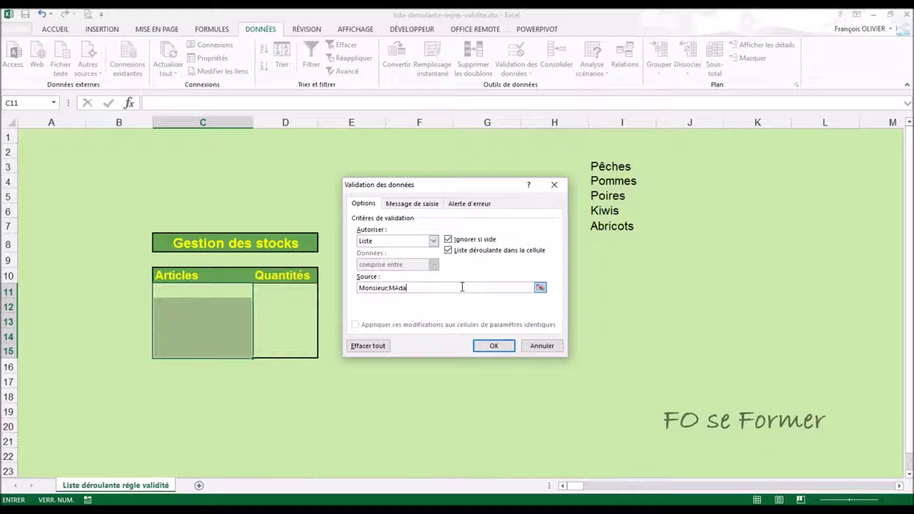
Apply the Monsieur;MAdame list, test C11's dropdown, then undo the rule.
{"action": "left_click", "coordinate": [493, 347]}
{"action": "left_click", "coordinate": [257, 293]}
{"action": "left_click", "coordinate": [257, 293]}
{"action": "left_click", "coordinate": [257, 293]}
{"action": "left_click", "coordinate": [257, 294]}
{"action": "left_click", "coordinate": [257, 295]}
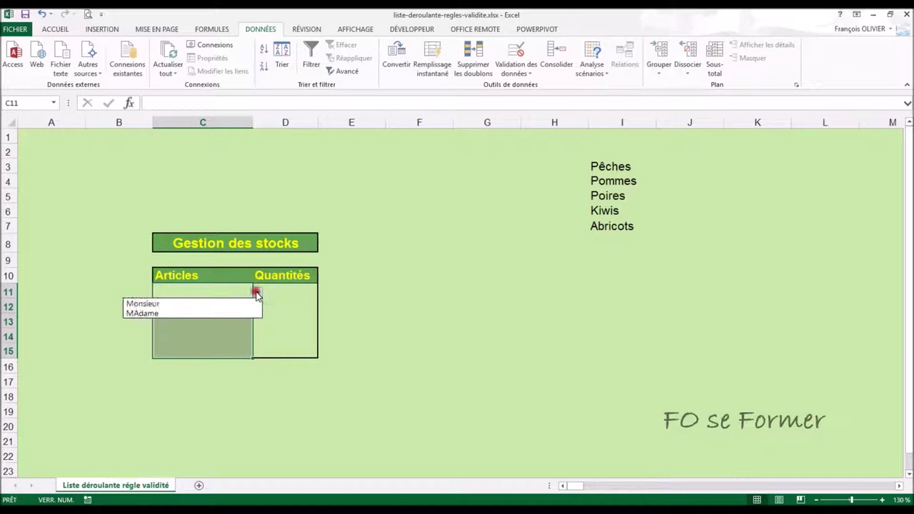
{"action": "left_click", "coordinate": [257, 295]}
{"action": "key", "text": "ctrl+z"}
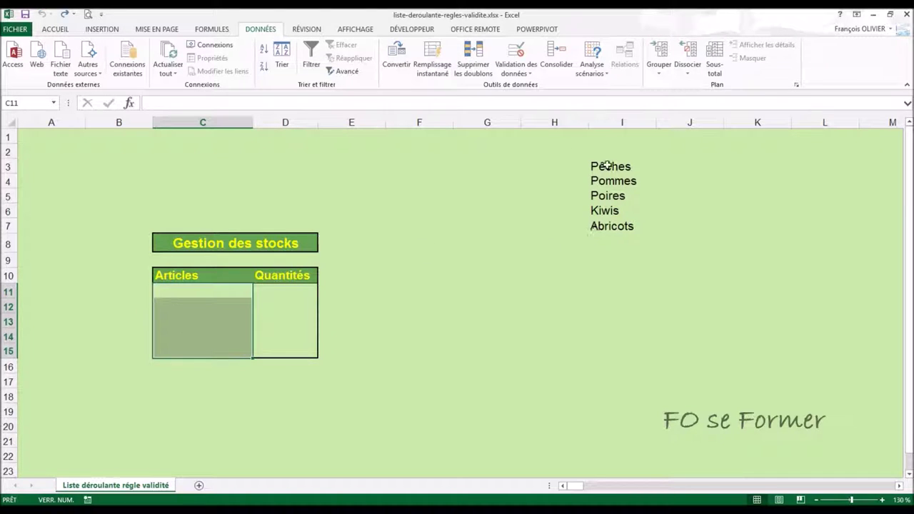
{"action": "left_click", "coordinate": [518, 51]}
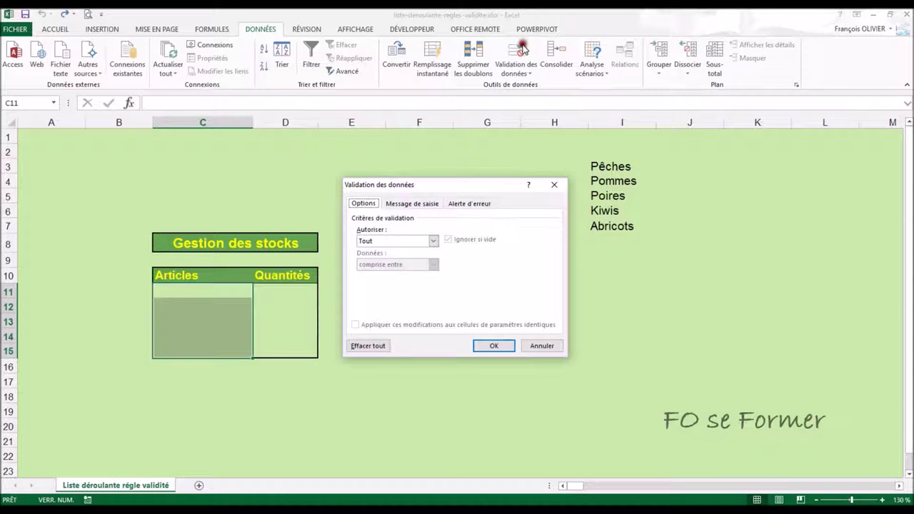
Apply a Liste rule sourced from =$I$3:$I$7 to C11:C15.
{"action": "left_click", "coordinate": [432, 240]}
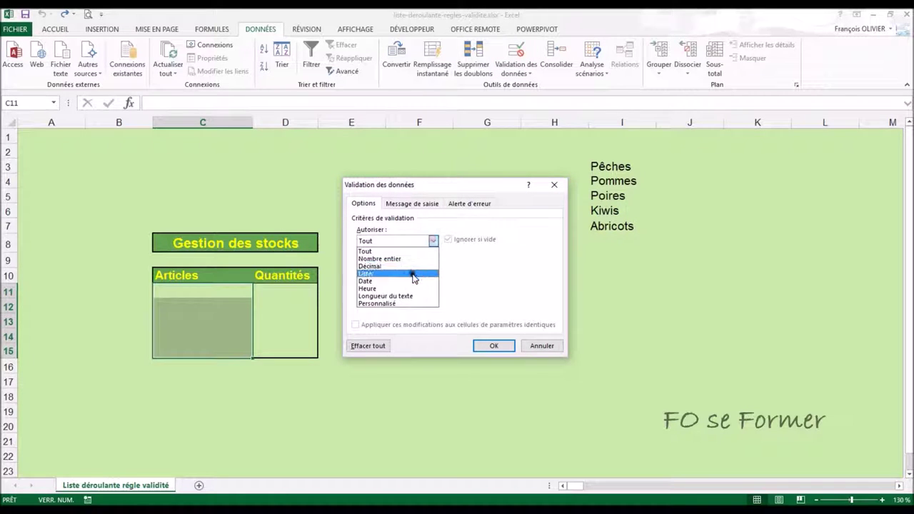
{"action": "left_click", "coordinate": [413, 274]}
{"action": "left_click", "coordinate": [364, 287]}
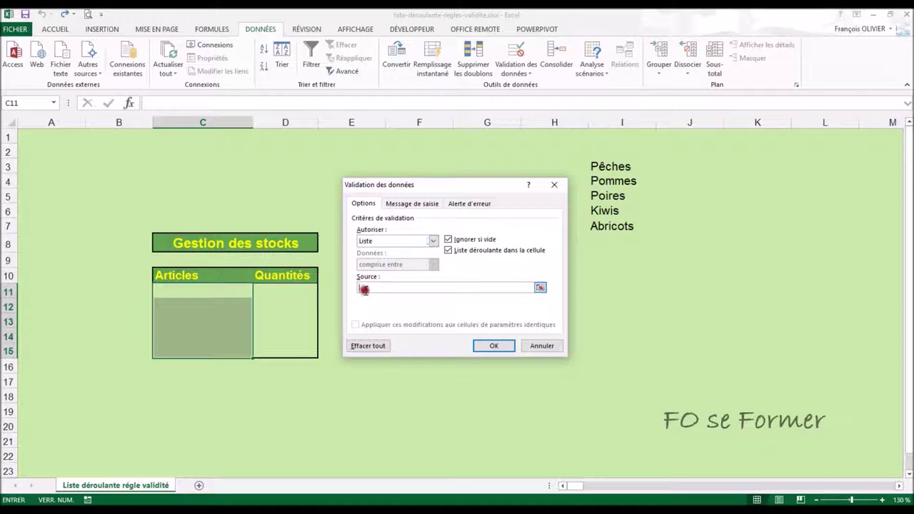
{"action": "left_click", "coordinate": [609, 170]}
{"action": "left_click_drag", "start_coordinate": [610, 170], "coordinate": [610, 226]}
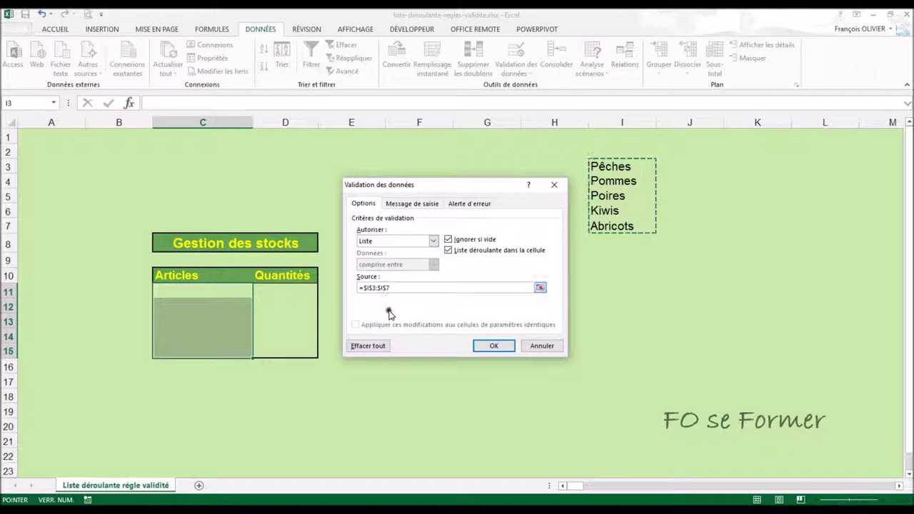
{"action": "left_click", "coordinate": [495, 346]}
{"action": "left_click", "coordinate": [440, 306]}
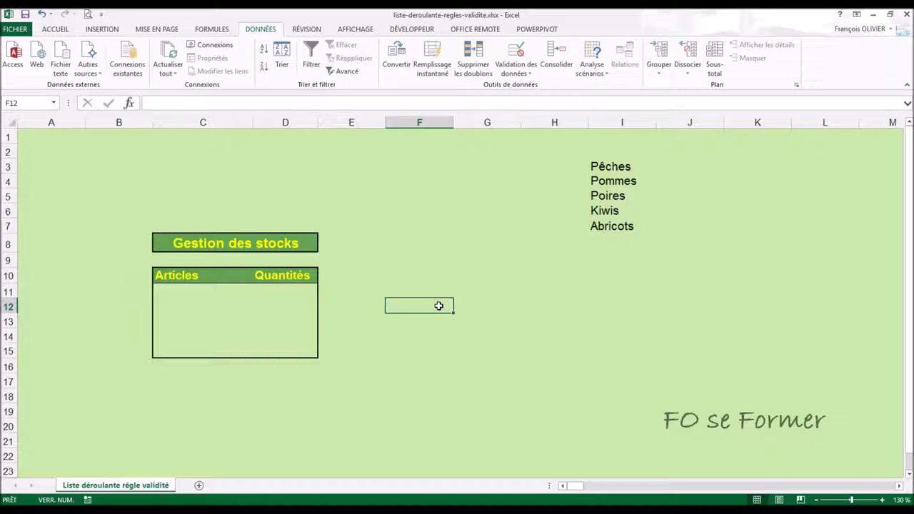
Fill C11:C13 with Pêches from the dropdown, then pommes and pommes.
{"action": "left_click", "coordinate": [213, 287]}
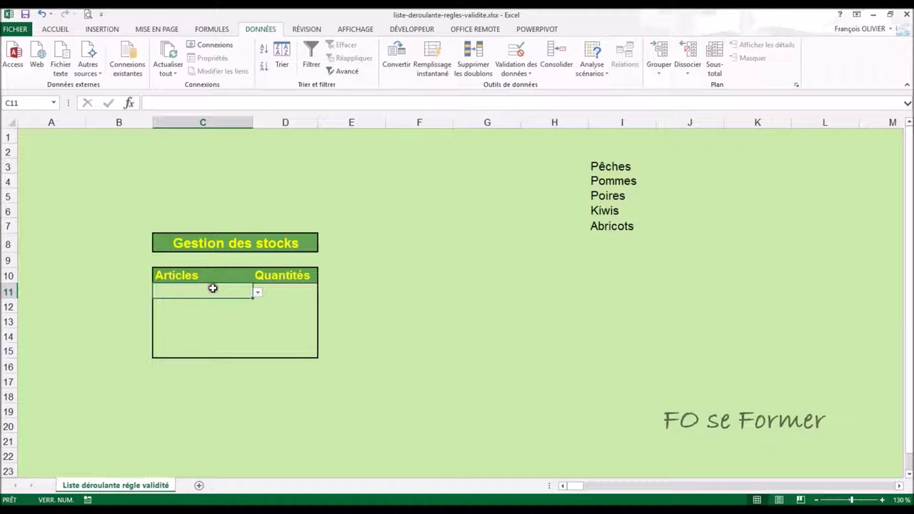
{"action": "left_click", "coordinate": [258, 293]}
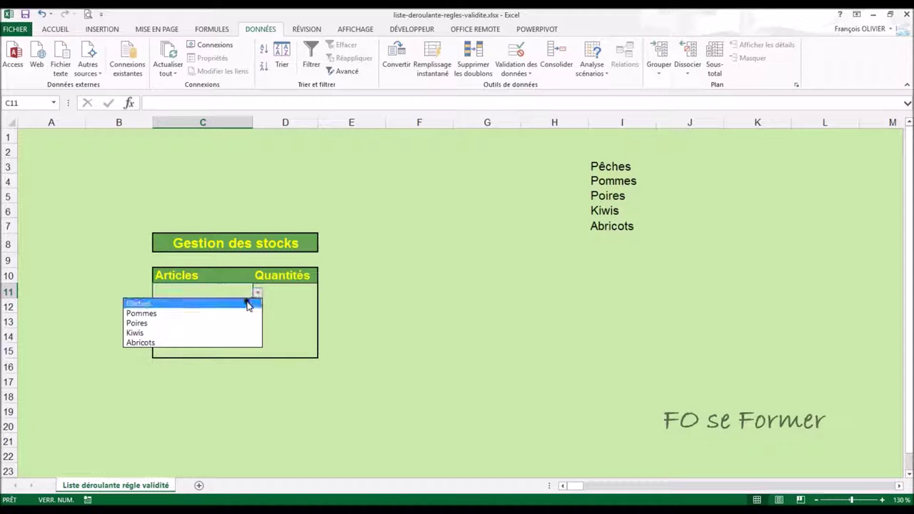
{"action": "left_click", "coordinate": [246, 304]}
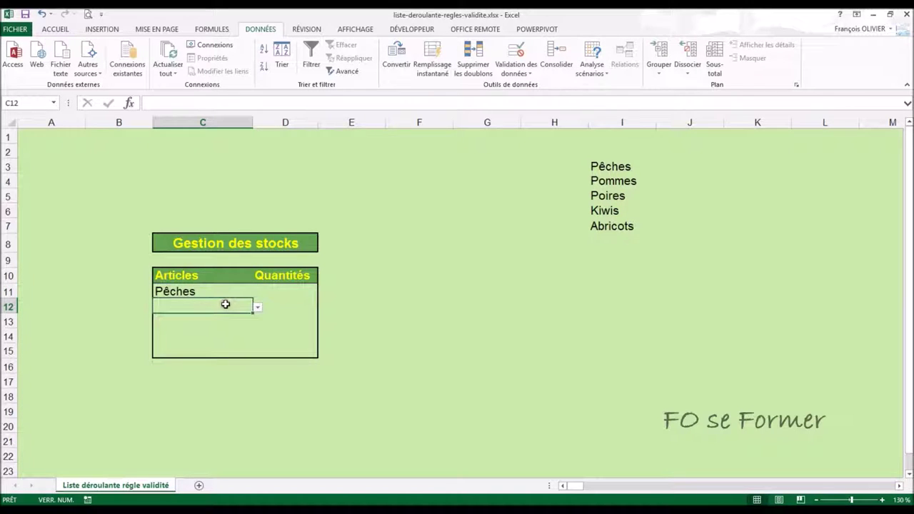
{"action": "type", "text": "pommes"}
{"action": "key", "text": "Return"}
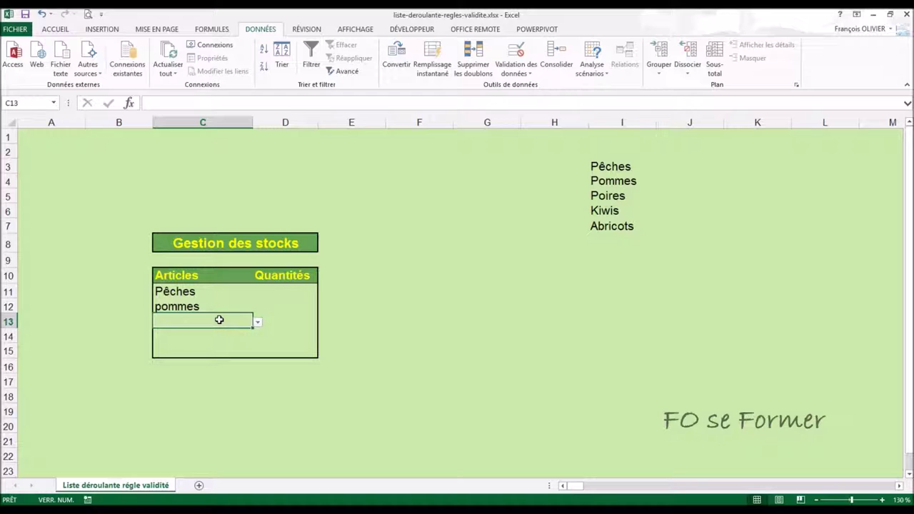
{"action": "type", "text": "P"}
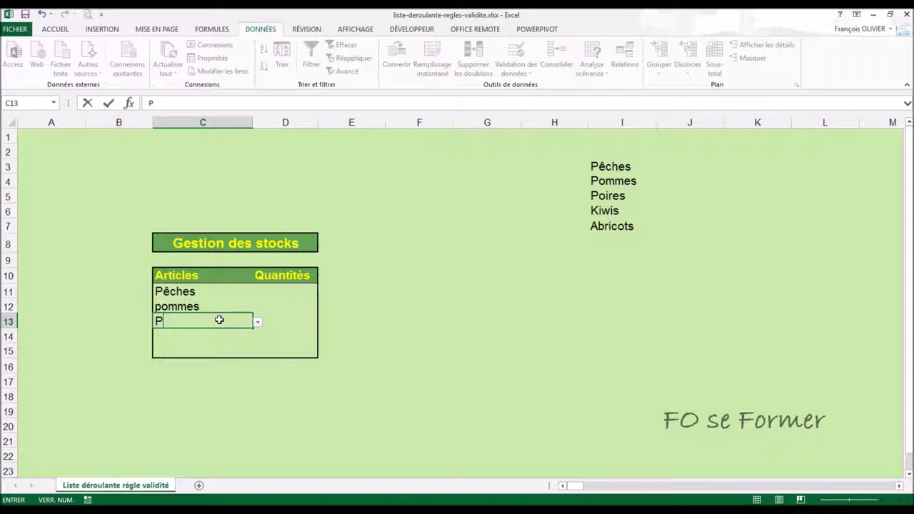
{"action": "type", "text": "ommes"}
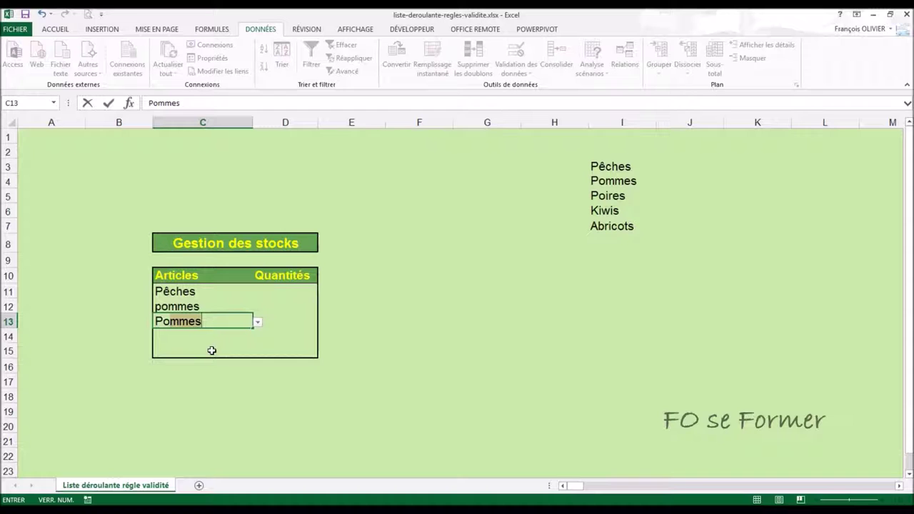
{"action": "left_click", "coordinate": [211, 341]}
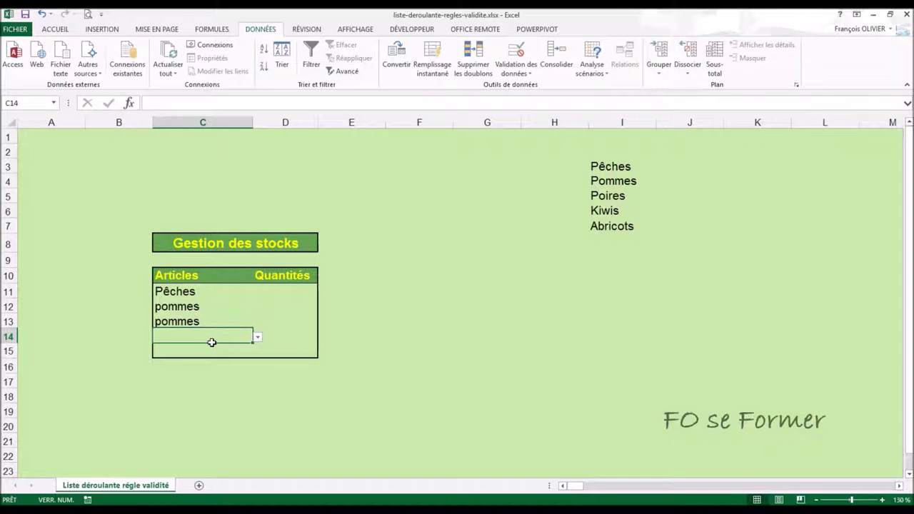
Try entering bananes in C14 and cancel the rejection error.
{"action": "type", "text": "bananes"}
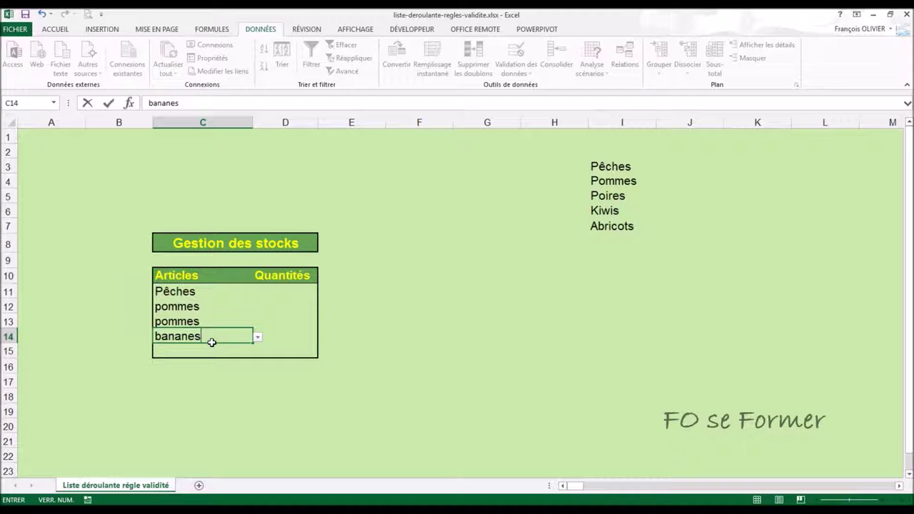
{"action": "key", "text": "Return"}
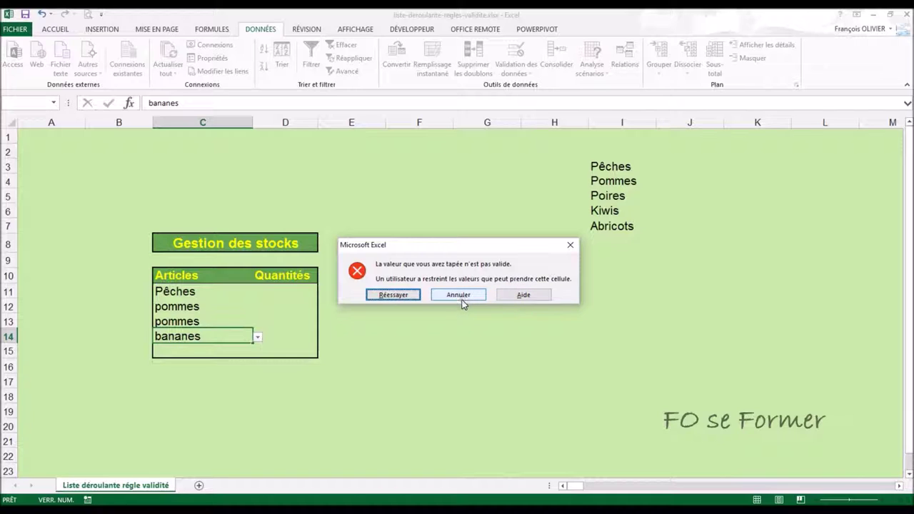
{"action": "left_click", "coordinate": [414, 294]}
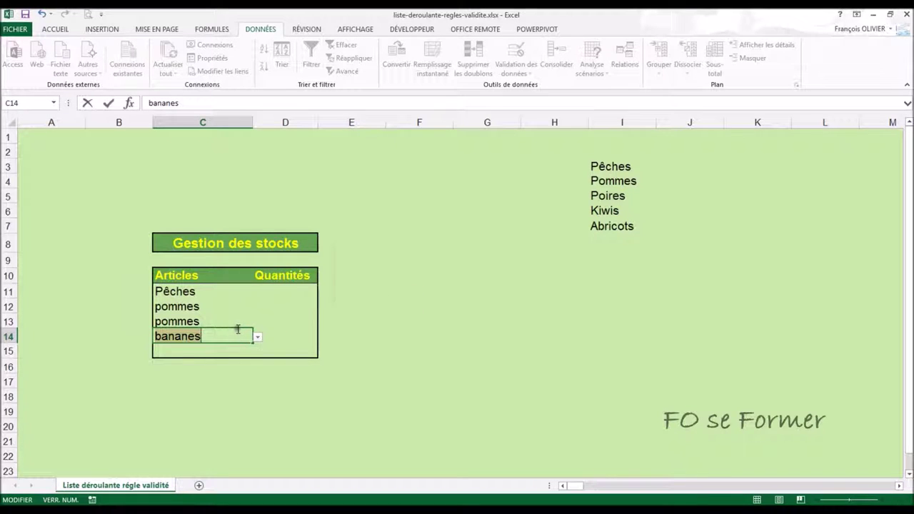
{"action": "key", "text": "Return"}
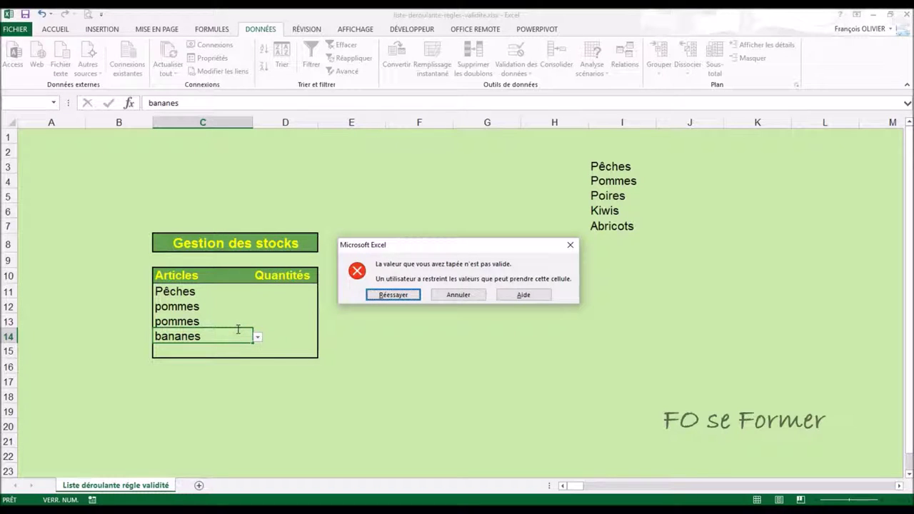
{"action": "left_click", "coordinate": [447, 296]}
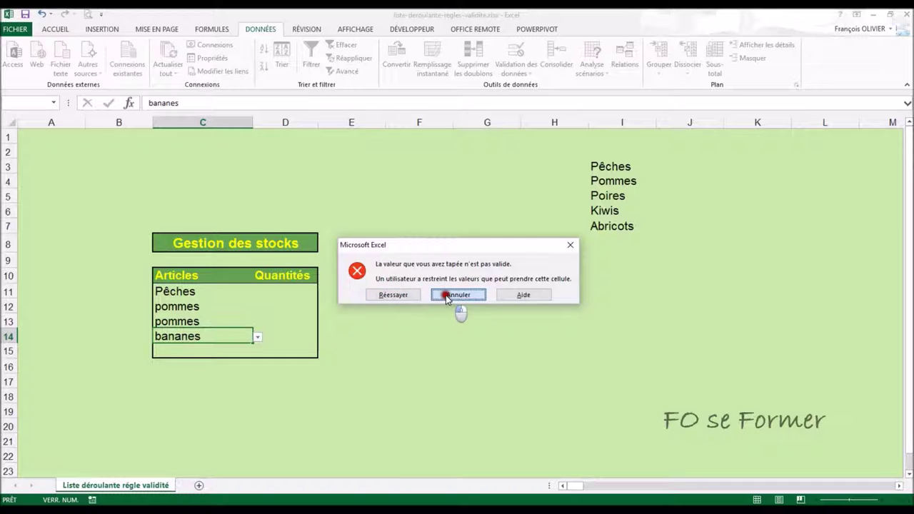
{"action": "left_click", "coordinate": [404, 335]}
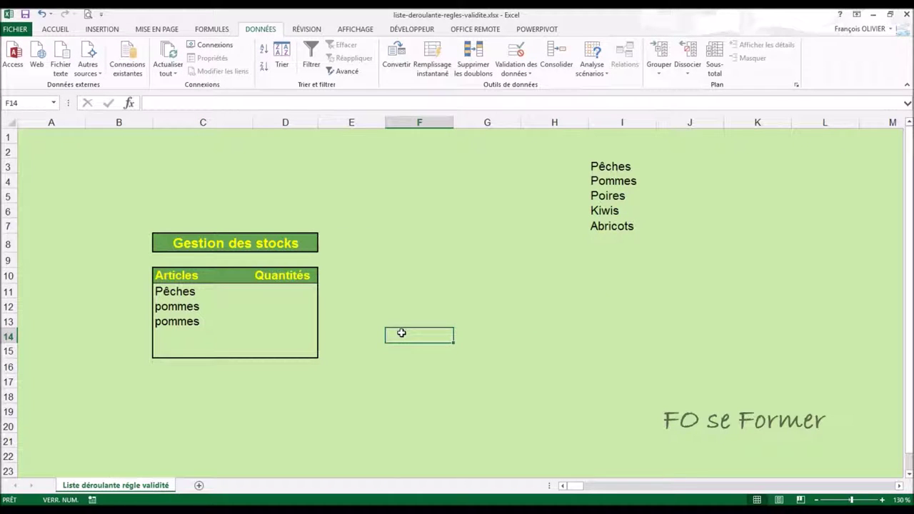
{"action": "left_click", "coordinate": [214, 289]}
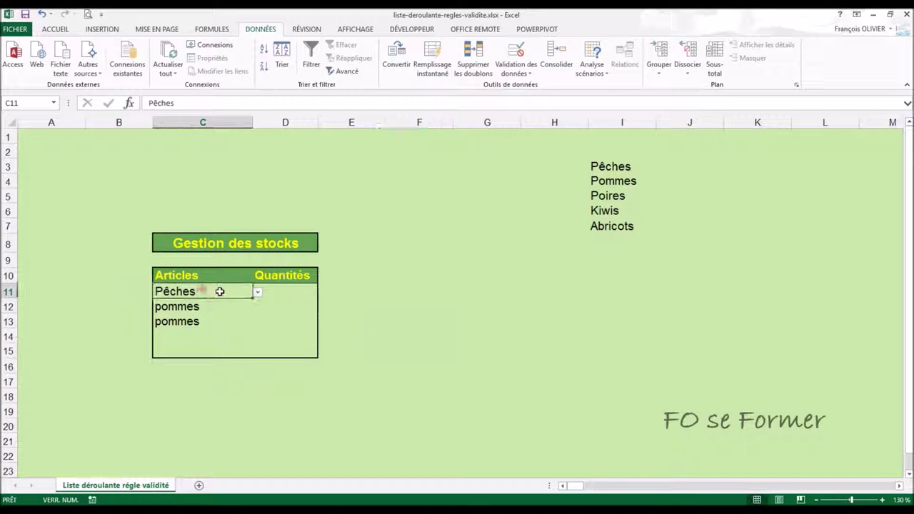
{"action": "left_click", "coordinate": [258, 293]}
{"action": "left_click", "coordinate": [238, 292]}
{"action": "left_click", "coordinate": [239, 309]}
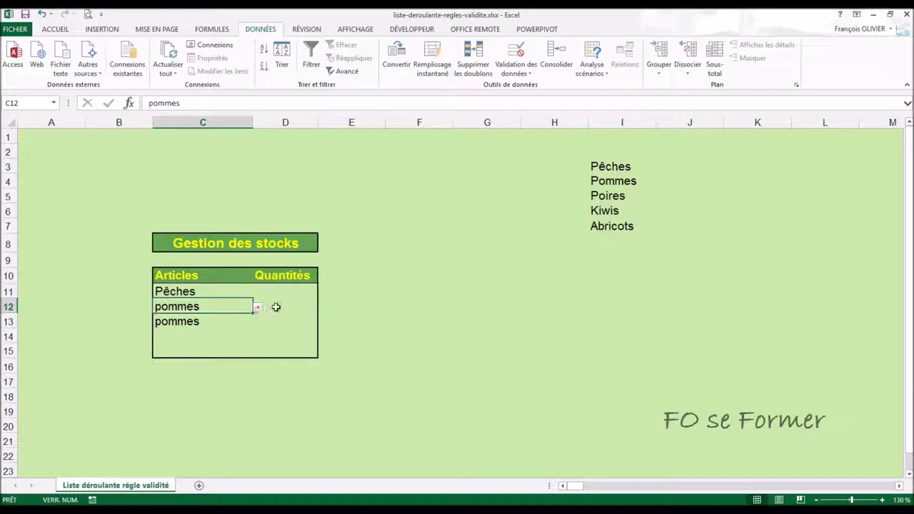
{"action": "left_click", "coordinate": [292, 289]}
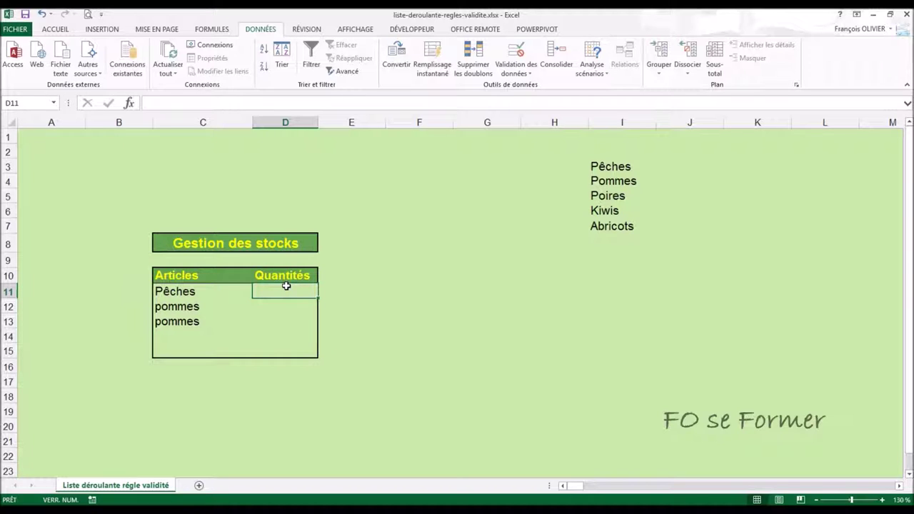
Allow only whole numbers between 0 and 100 in D11:D15.
{"action": "left_click_drag", "start_coordinate": [284, 288], "coordinate": [284, 353]}
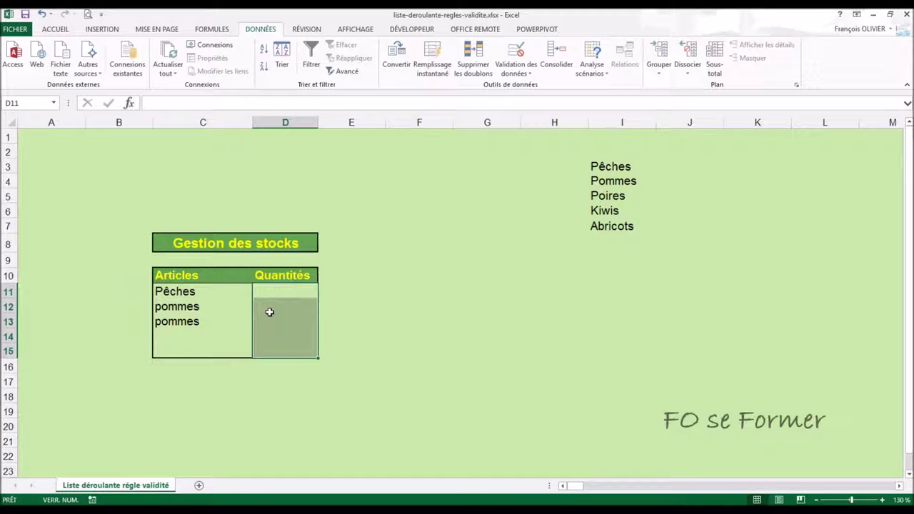
{"action": "left_click", "coordinate": [520, 52]}
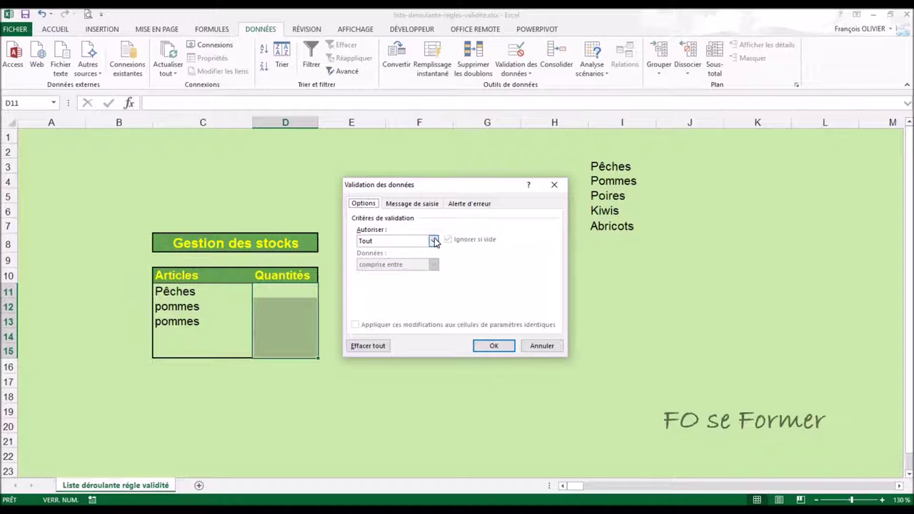
{"action": "left_click", "coordinate": [434, 241]}
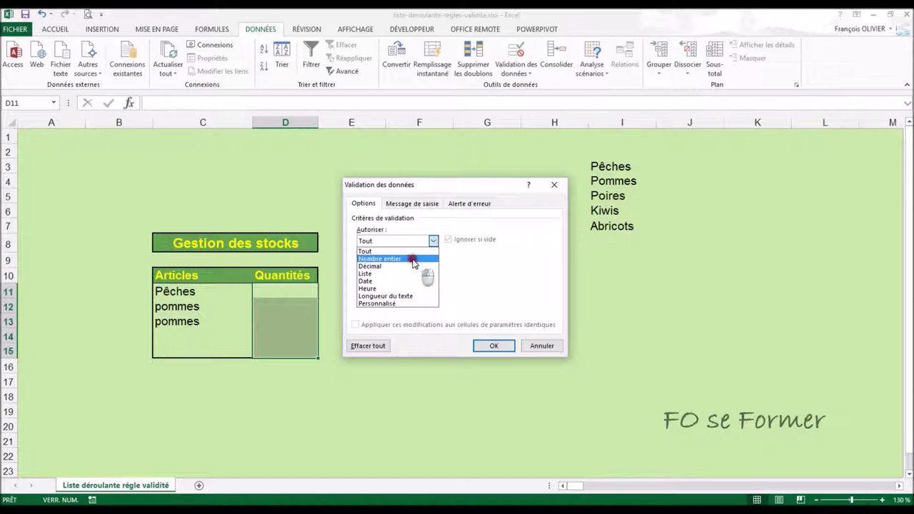
{"action": "left_click", "coordinate": [411, 261]}
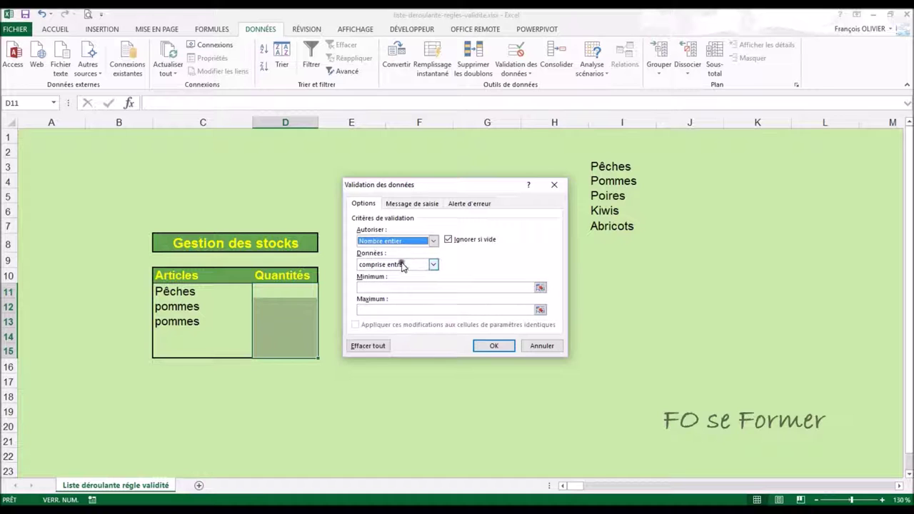
{"action": "left_click", "coordinate": [435, 266]}
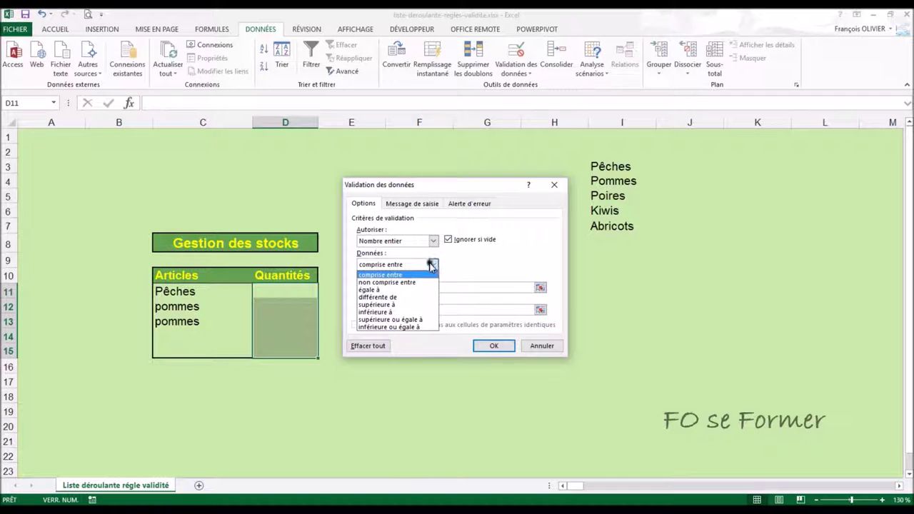
{"action": "left_click", "coordinate": [417, 275]}
{"action": "left_click", "coordinate": [411, 287]}
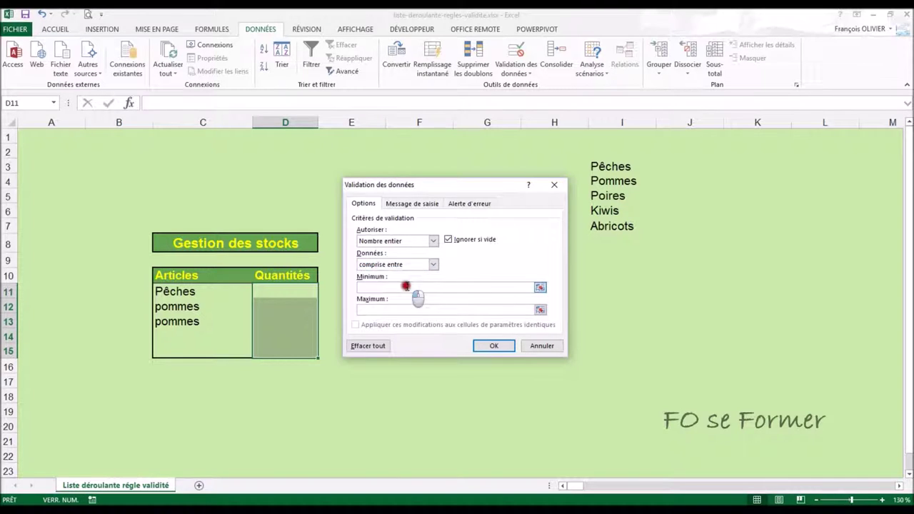
{"action": "type", "text": "0"}
{"action": "left_click", "coordinate": [401, 310]}
{"action": "type", "text": "100"}
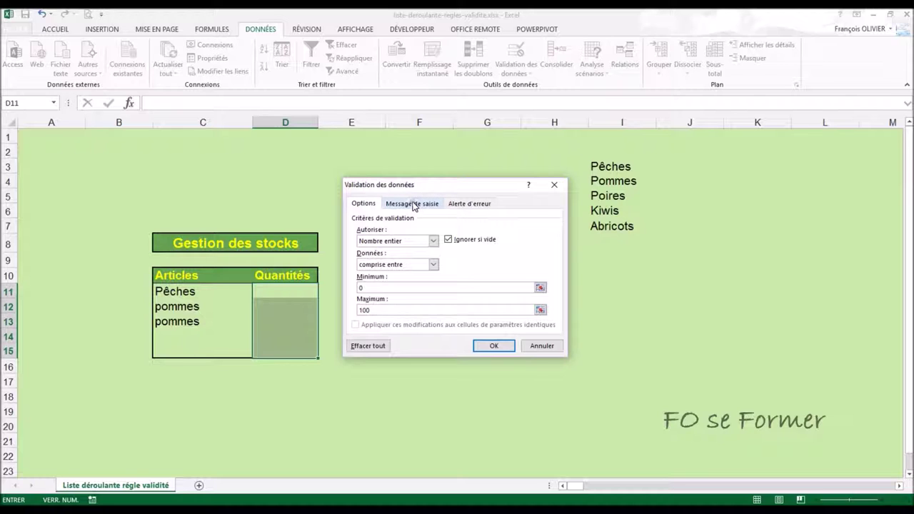
{"action": "left_click", "coordinate": [414, 205]}
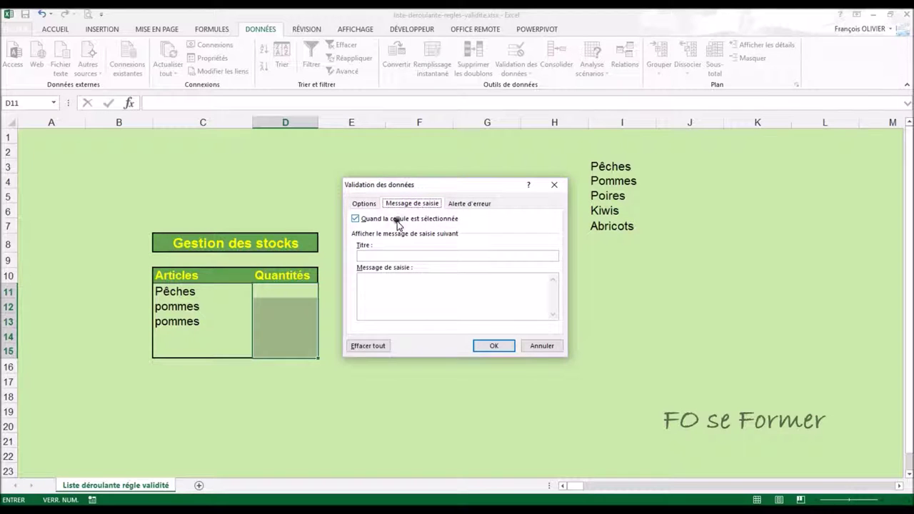
Add input message titled Information reading 'Nombre de cagot (entre 0 et 100)' and apply it.
{"action": "left_click", "coordinate": [383, 256]}
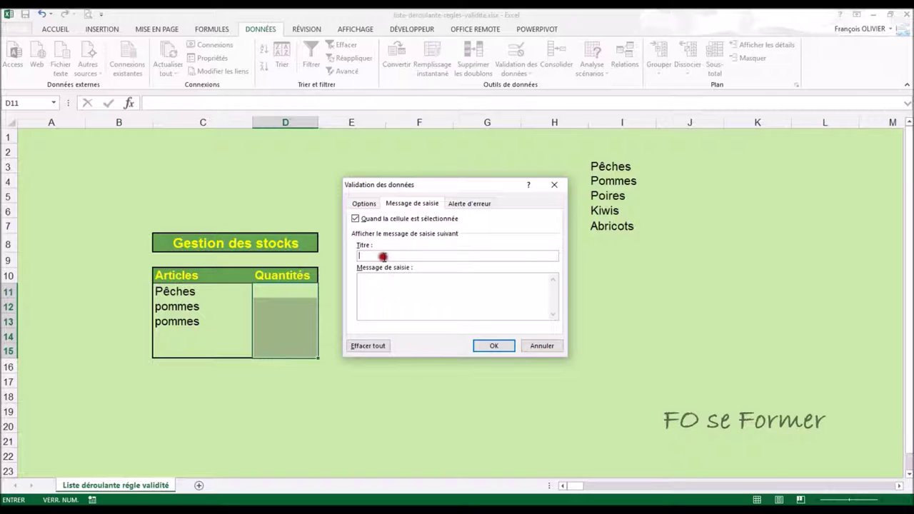
{"action": "type", "text": "Information"}
{"action": "key", "text": "Tab"}
{"action": "type", "text": "Nombre de cagot"}
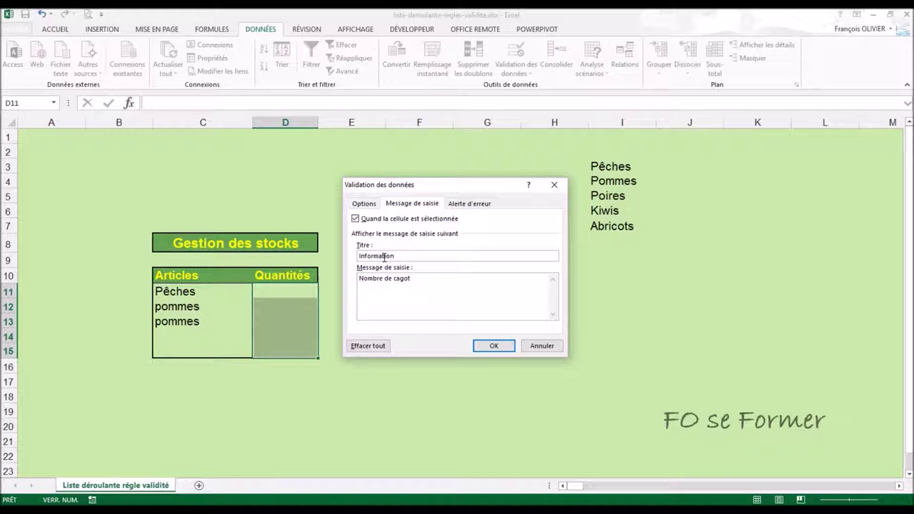
{"action": "type", "text": " (entre 0 et 100"}
{"action": "left_click", "coordinate": [488, 347]}
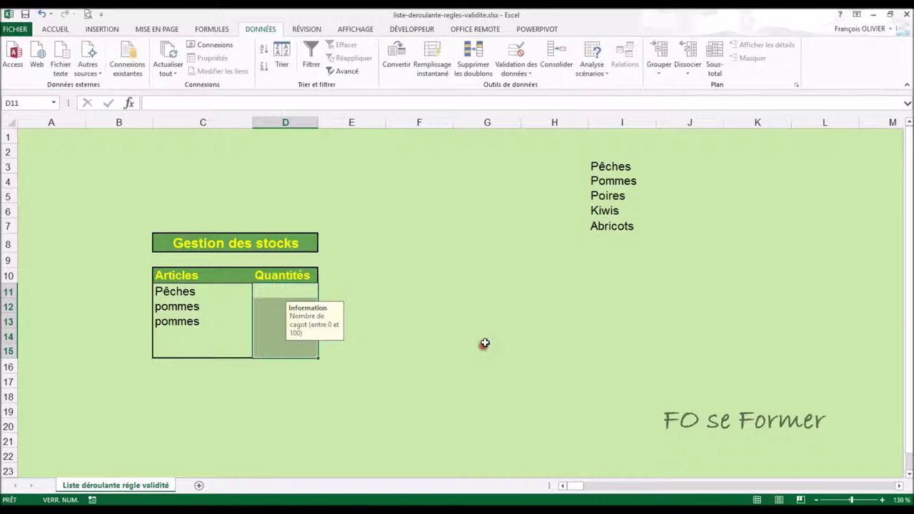
Enter 50 as the Pêches quantity in D11.
{"action": "left_click", "coordinate": [488, 305]}
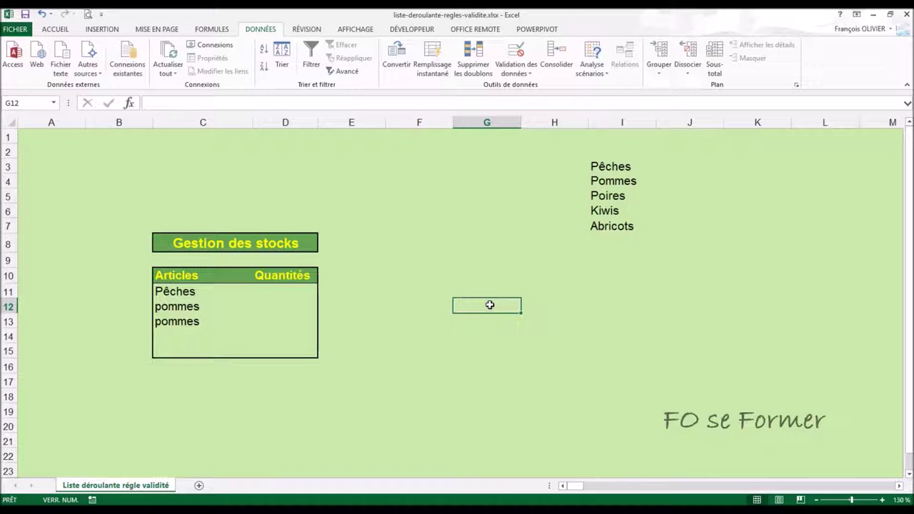
{"action": "left_click", "coordinate": [290, 289]}
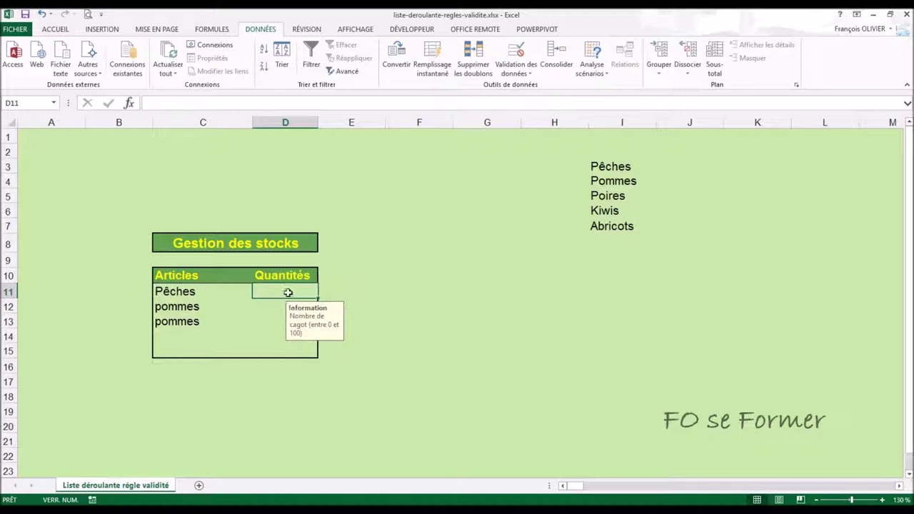
{"action": "type", "text": "50"}
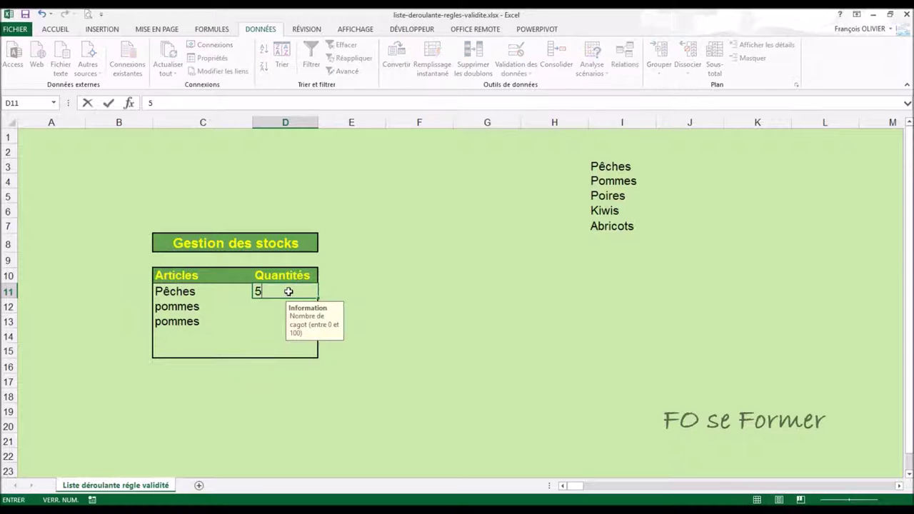
{"action": "key", "text": "Return"}
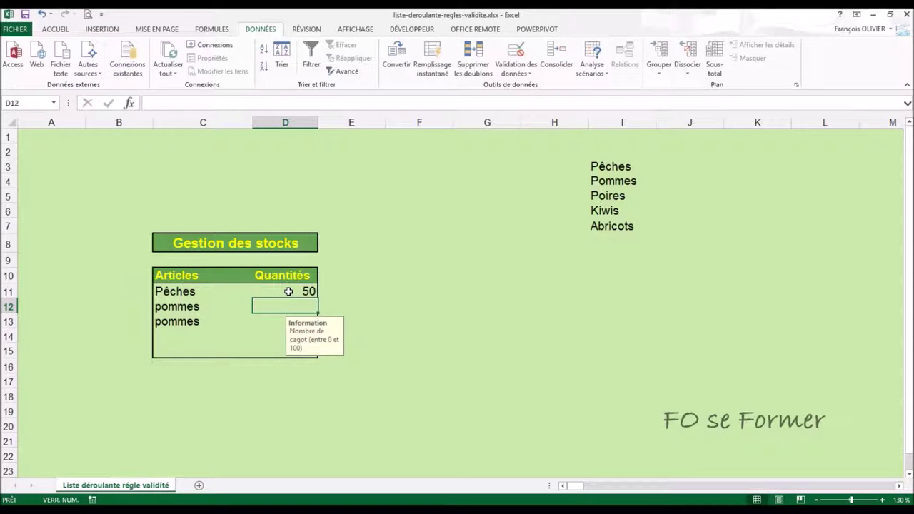
Try 102 and 50,2 in D12, cancelling both rejection errors.
{"action": "type", "text": "102"}
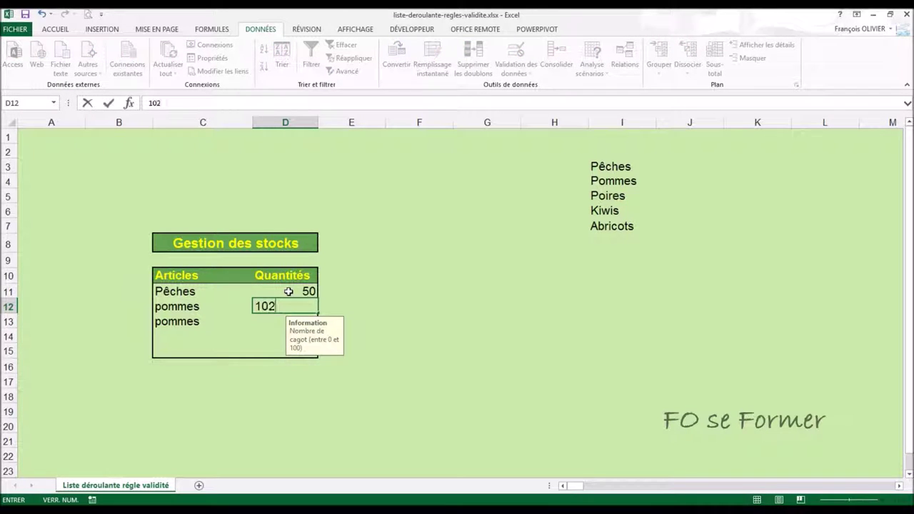
{"action": "key", "text": "Return"}
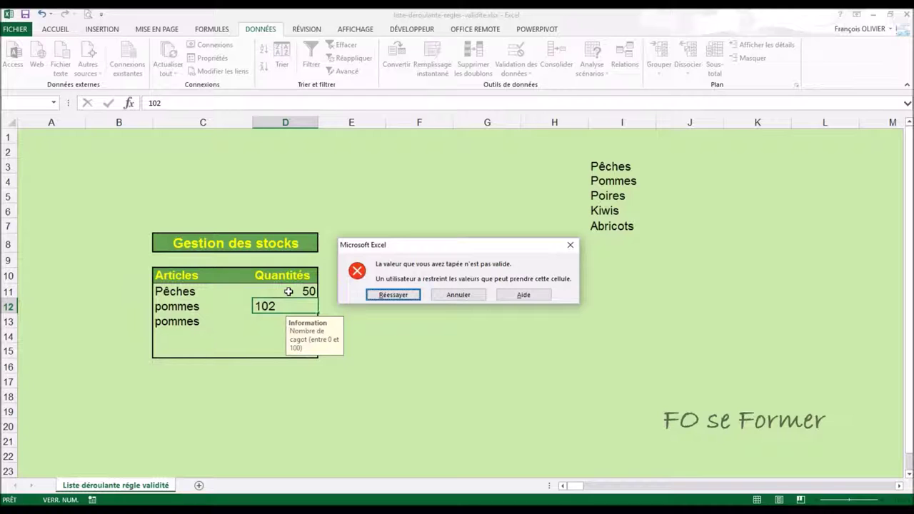
{"action": "left_click", "coordinate": [443, 295]}
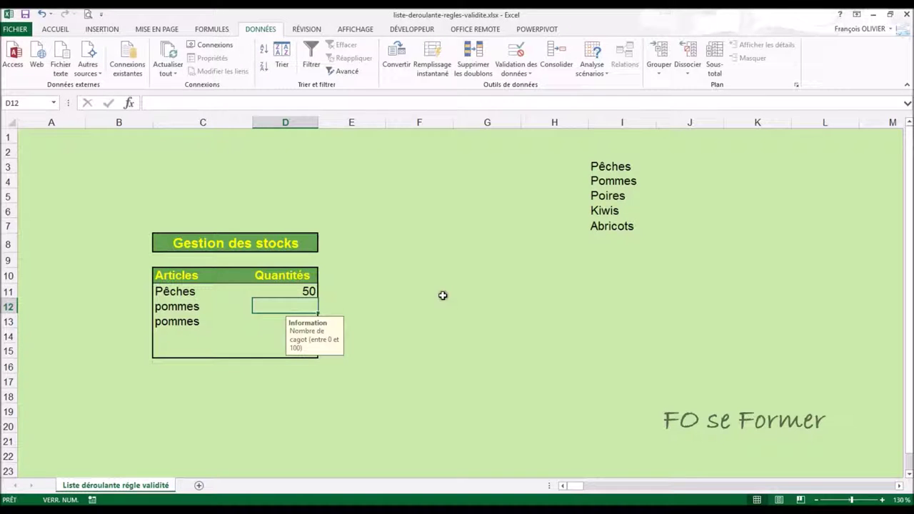
{"action": "type", "text": "50,2"}
{"action": "key", "text": "Return"}
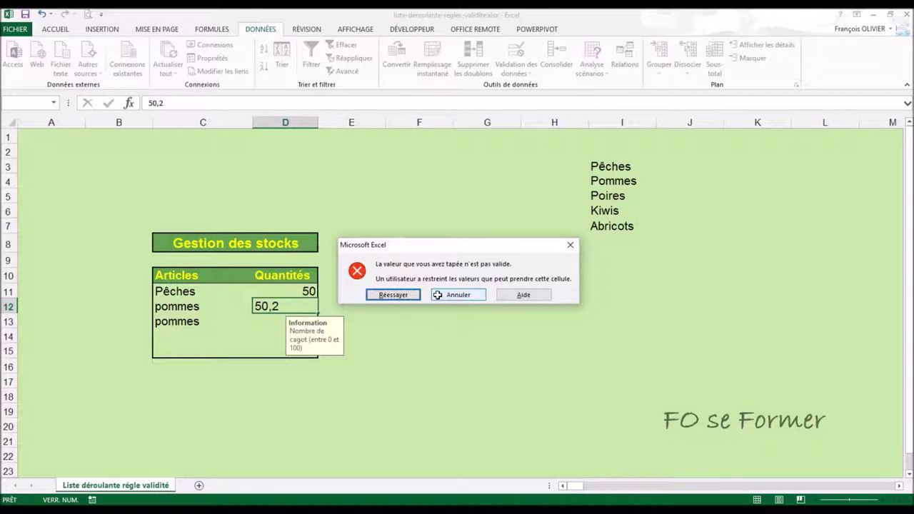
{"action": "left_click", "coordinate": [437, 295]}
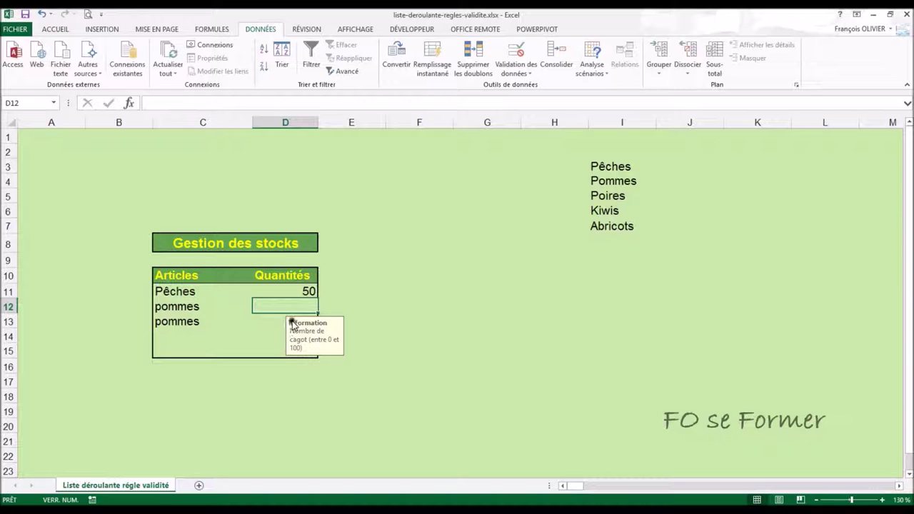
Drag the input message box near G9 and leave the quantity column.
{"action": "left_click", "coordinate": [327, 324]}
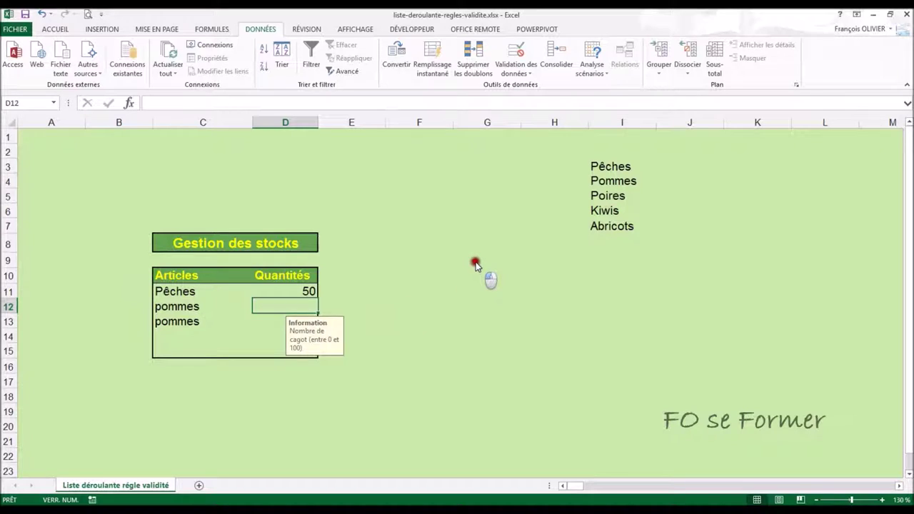
{"action": "left_click_drag", "start_coordinate": [327, 324], "coordinate": [475, 263]}
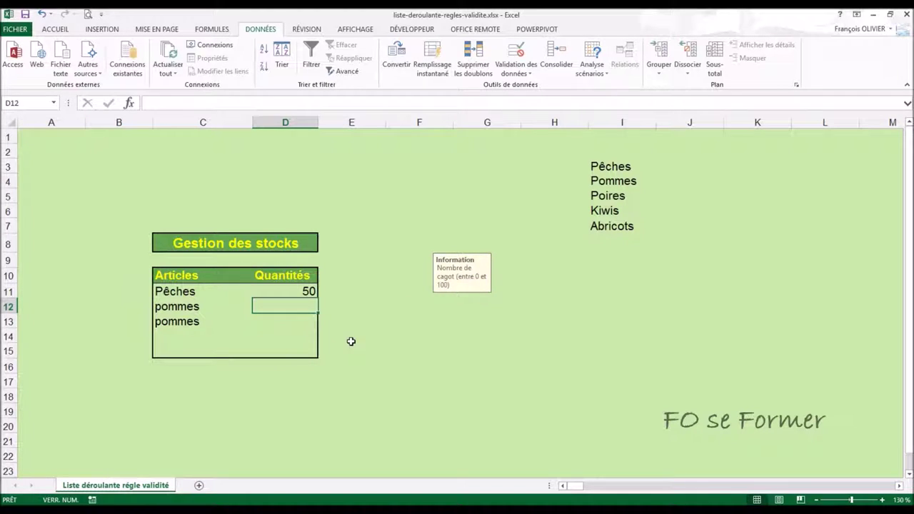
{"action": "left_click", "coordinate": [379, 331]}
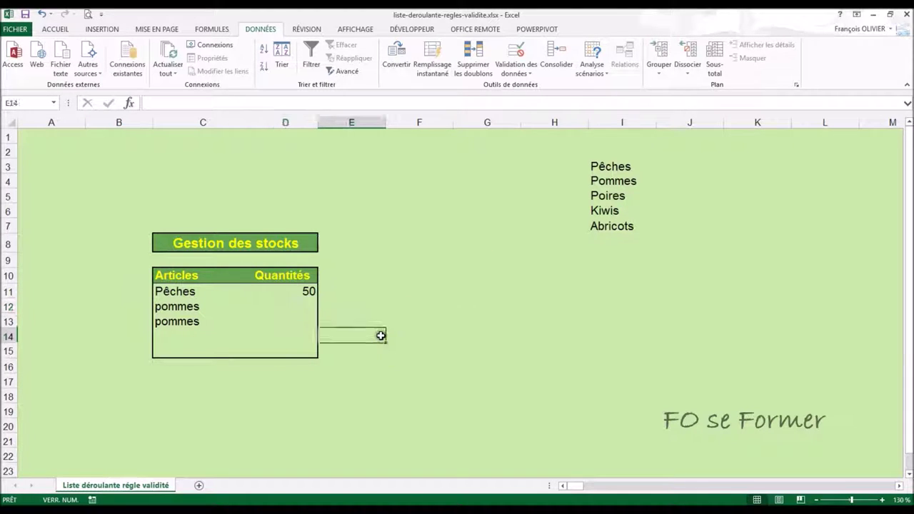
Click through the quantity cells D11–D15 to check the input message.
{"action": "left_click", "coordinate": [306, 308]}
{"action": "left_click", "coordinate": [302, 322]}
{"action": "left_click", "coordinate": [300, 343]}
{"action": "left_click", "coordinate": [300, 322]}
{"action": "left_click", "coordinate": [304, 292]}
{"action": "left_click", "coordinate": [367, 322]}
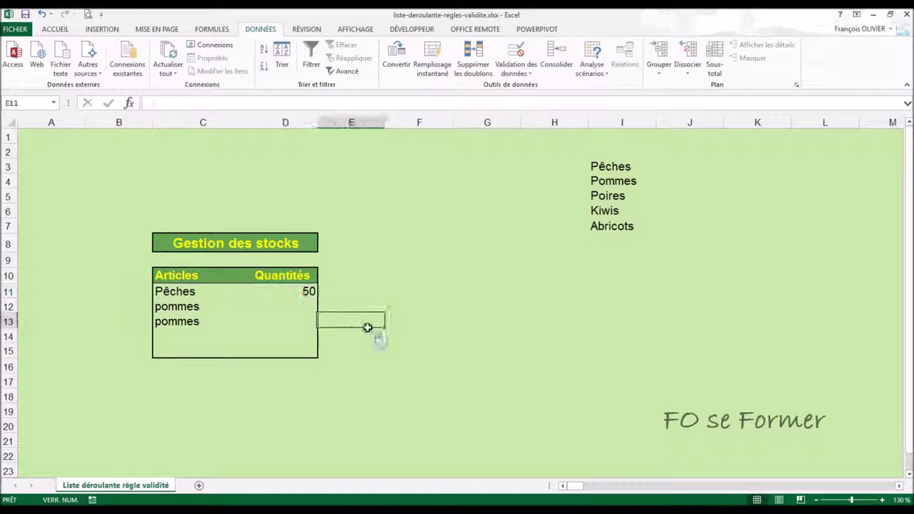
{"action": "left_click", "coordinate": [307, 292]}
{"action": "left_click", "coordinate": [305, 308]}
{"action": "left_click", "coordinate": [303, 335]}
{"action": "left_click", "coordinate": [304, 308]}
{"action": "left_click", "coordinate": [308, 291]}
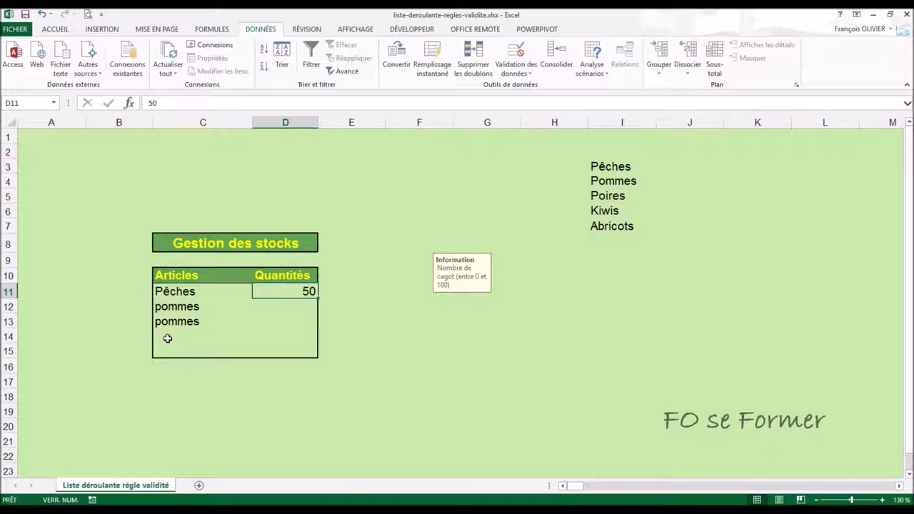
Check C11's fruit dropdown, keeping Pêches, then return to D11.
{"action": "left_click", "coordinate": [174, 293]}
{"action": "left_click", "coordinate": [258, 292]}
{"action": "left_click", "coordinate": [257, 292]}
{"action": "left_click", "coordinate": [290, 294]}
Retry 102 in D12, cancel the rejection, and open Validation des données.
{"action": "left_click", "coordinate": [301, 307]}
{"action": "type", "text": "102"}
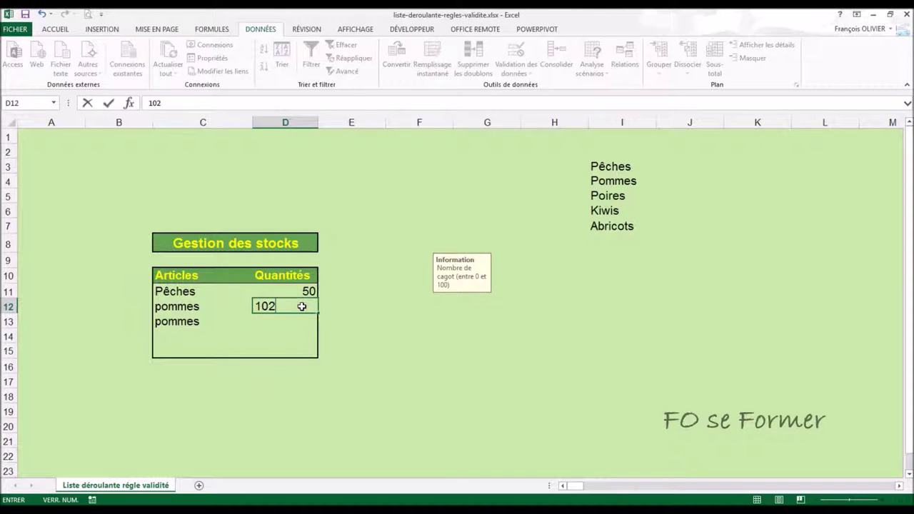
{"action": "key", "text": "Return"}
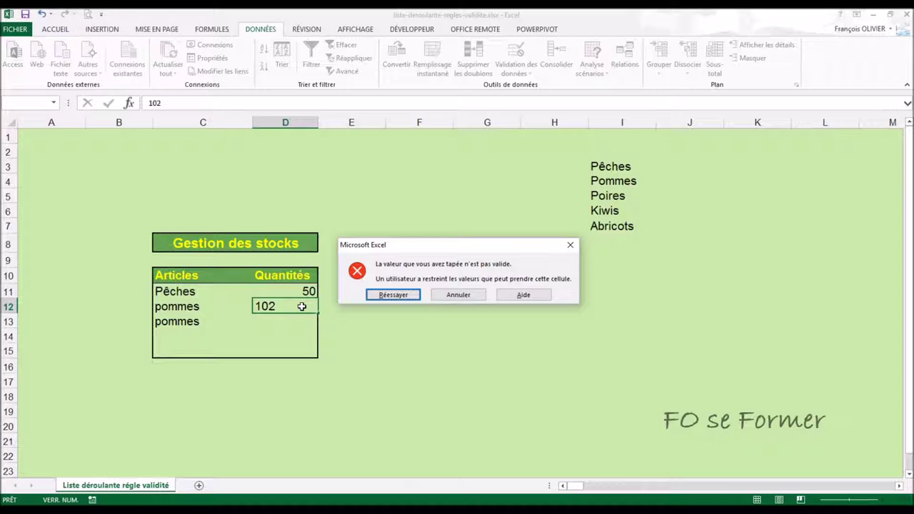
{"action": "left_click", "coordinate": [451, 297]}
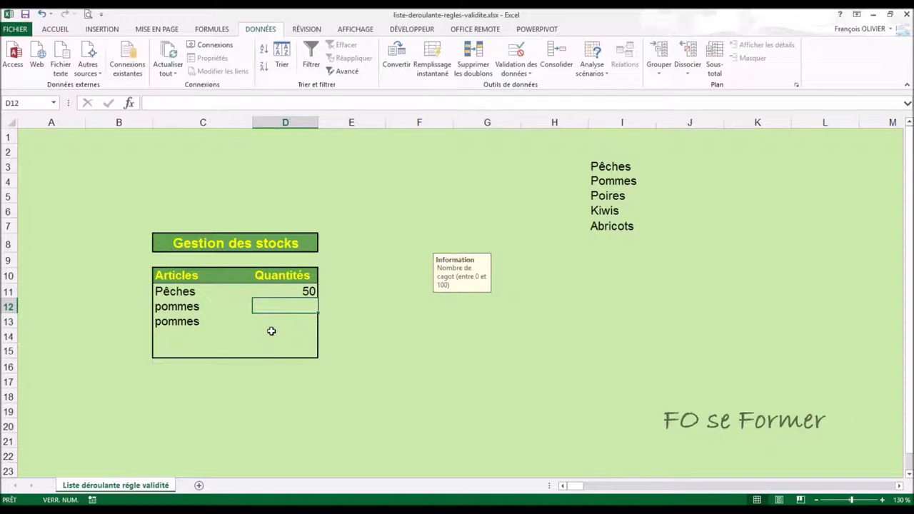
{"action": "left_click", "coordinate": [513, 51]}
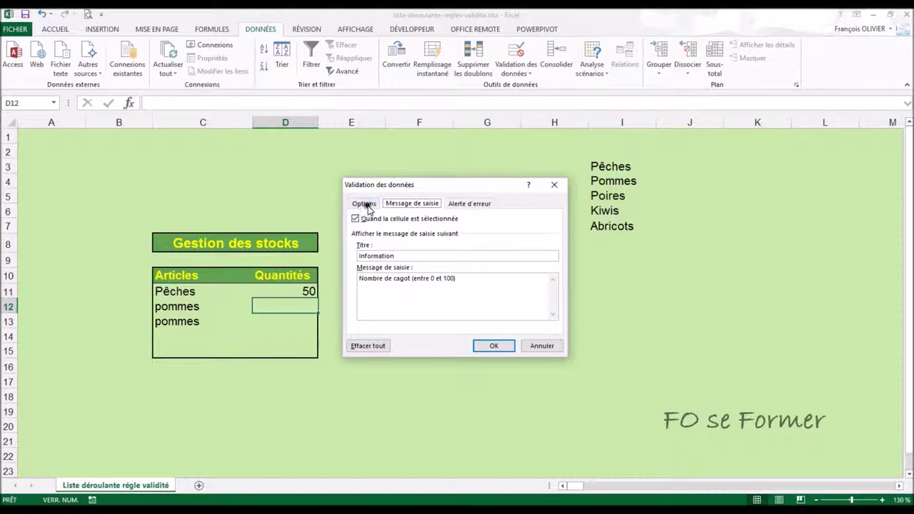
Apply the validation changes to all identically set Quantités cells, D11 to D15.
{"action": "left_click", "coordinate": [365, 204]}
{"action": "left_click", "coordinate": [355, 325]}
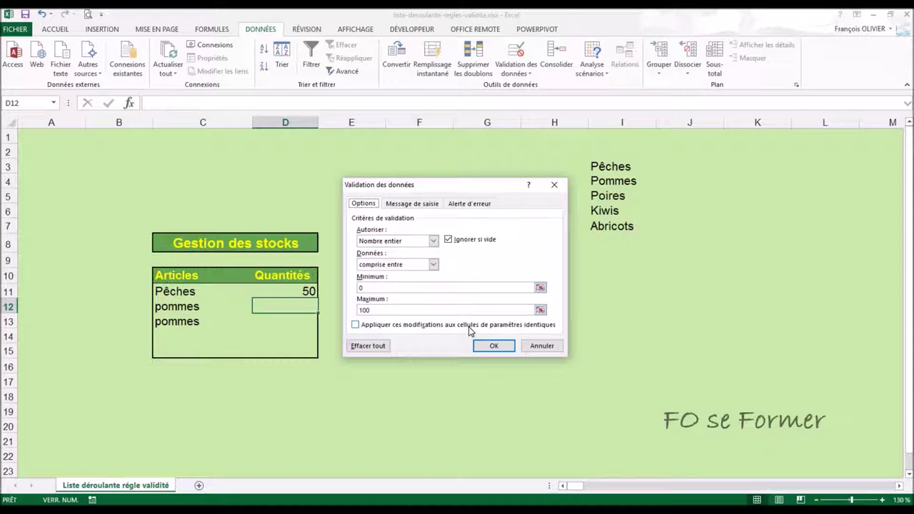
{"action": "left_click", "coordinate": [355, 325]}
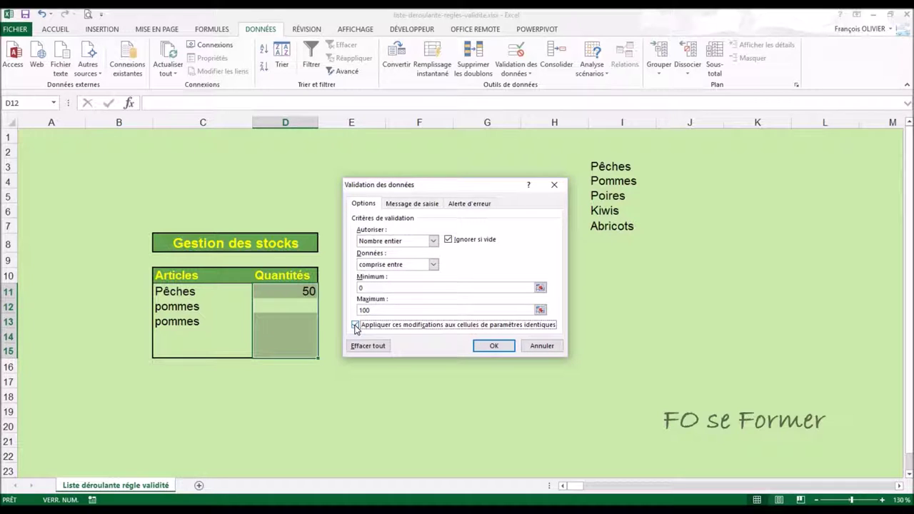
{"action": "left_click", "coordinate": [355, 325]}
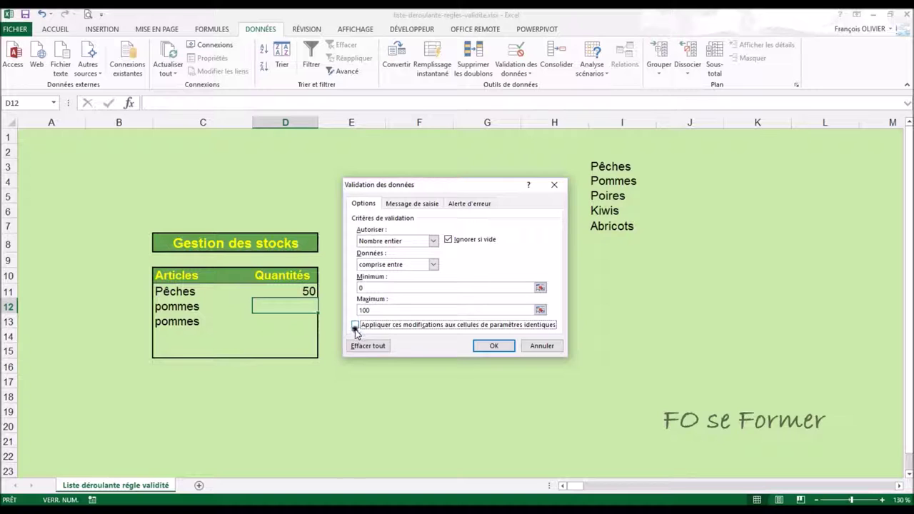
{"action": "left_click", "coordinate": [356, 325]}
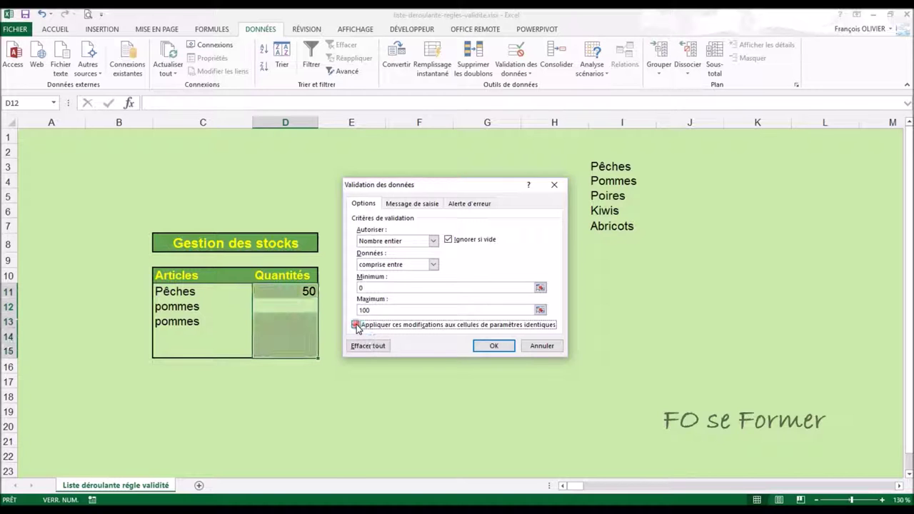
{"action": "left_click", "coordinate": [355, 325]}
{"action": "left_click", "coordinate": [356, 325]}
{"action": "left_click", "coordinate": [356, 325]}
{"action": "left_click", "coordinate": [356, 325]}
{"action": "left_click", "coordinate": [356, 325]}
{"action": "left_click", "coordinate": [356, 325]}
Review the Message de saisie settings before reaching the Alerte d'erreur tab.
{"action": "left_click", "coordinate": [402, 204]}
{"action": "left_click", "coordinate": [370, 203]}
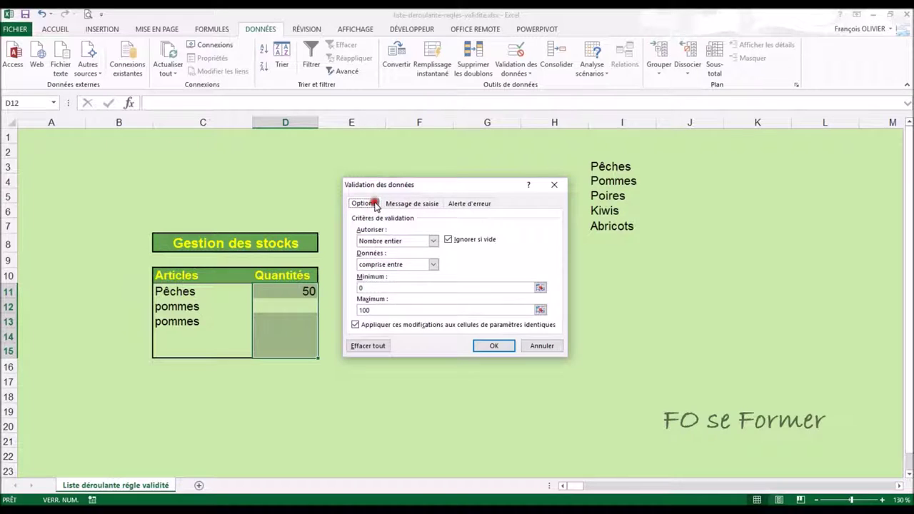
{"action": "left_click", "coordinate": [418, 203]}
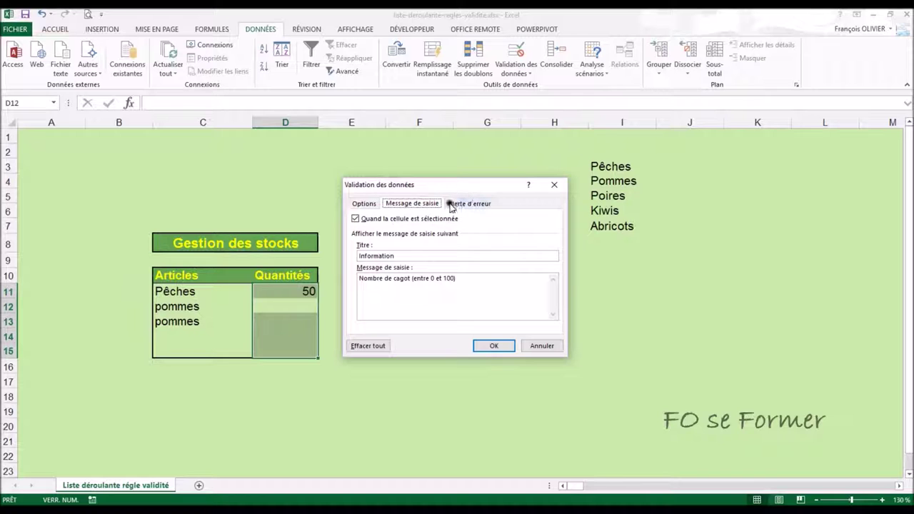
{"action": "left_click", "coordinate": [477, 203]}
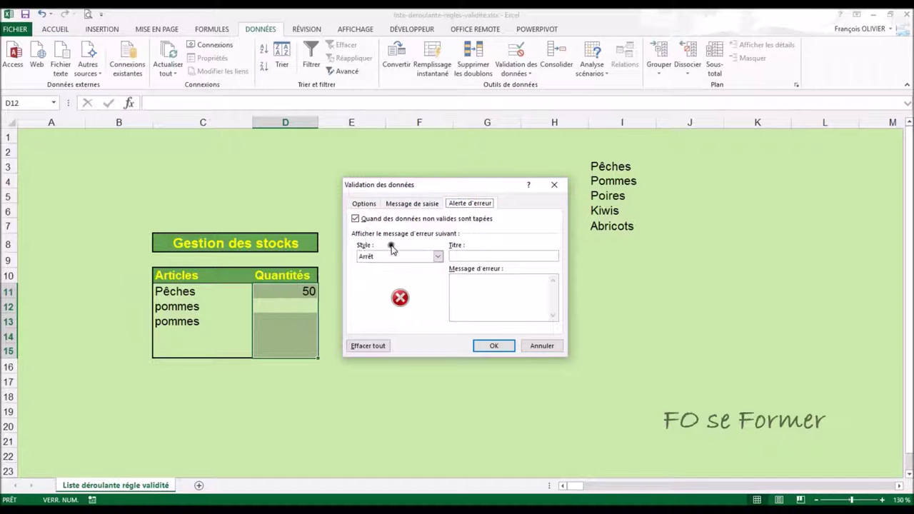
Title the error alert 'Attention' with message 'rappel de la consigne : nombre entier entre 0 et 100'.
{"action": "left_click", "coordinate": [477, 256]}
{"action": "type", "text": "rappel de la co"}
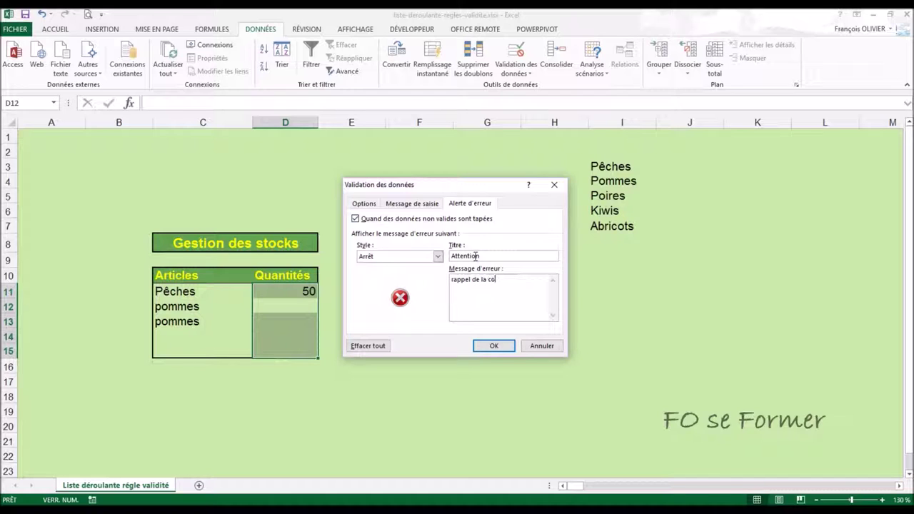
{"action": "type", "text": "nsigne : nombre"}
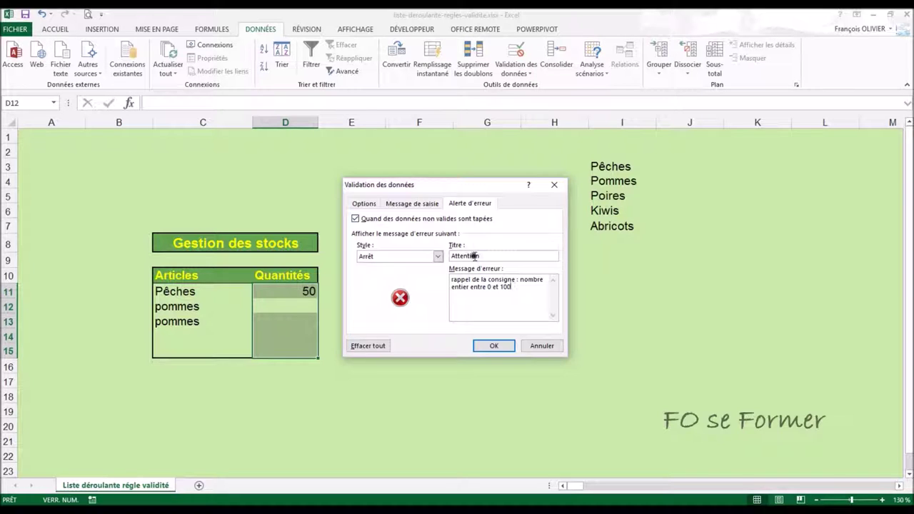
{"action": "left_click", "coordinate": [492, 347]}
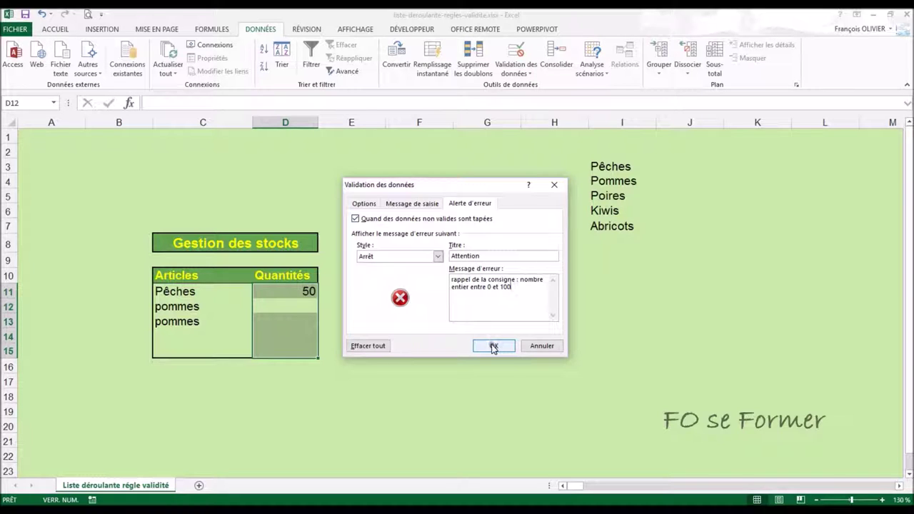
{"action": "left_click", "coordinate": [427, 340]}
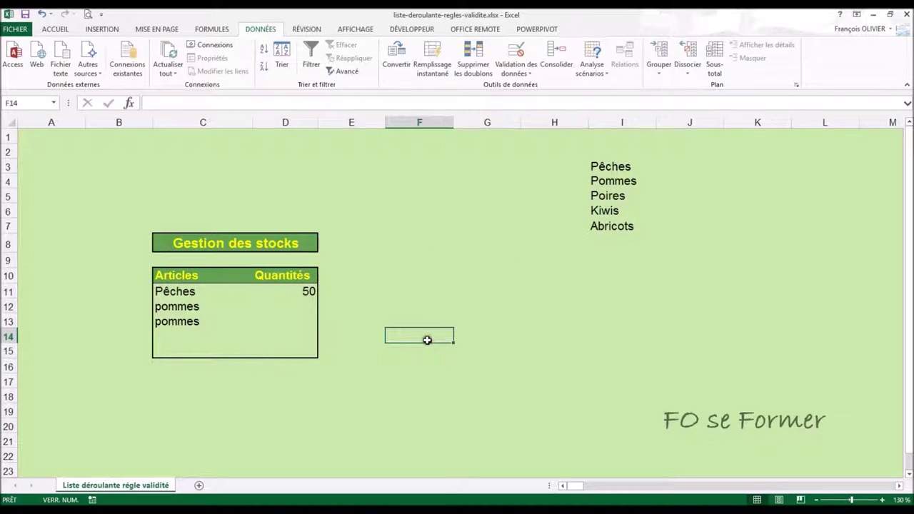
{"action": "left_click", "coordinate": [305, 292]}
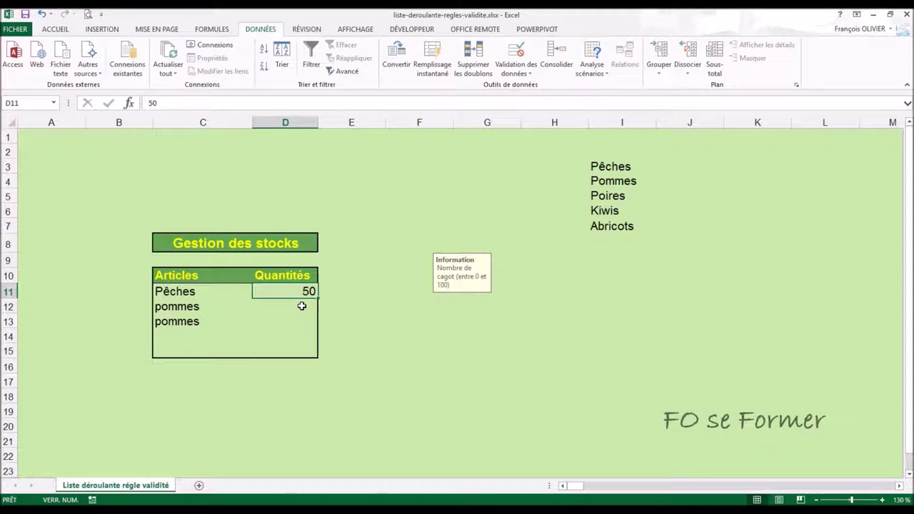
{"action": "left_click", "coordinate": [302, 306]}
{"action": "type", "text": "102"}
{"action": "key", "text": "Return"}
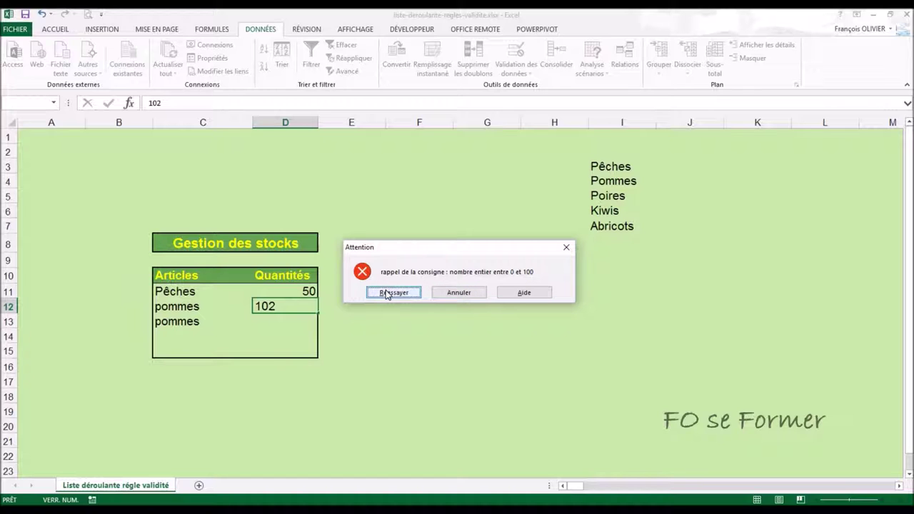
{"action": "left_click", "coordinate": [452, 295]}
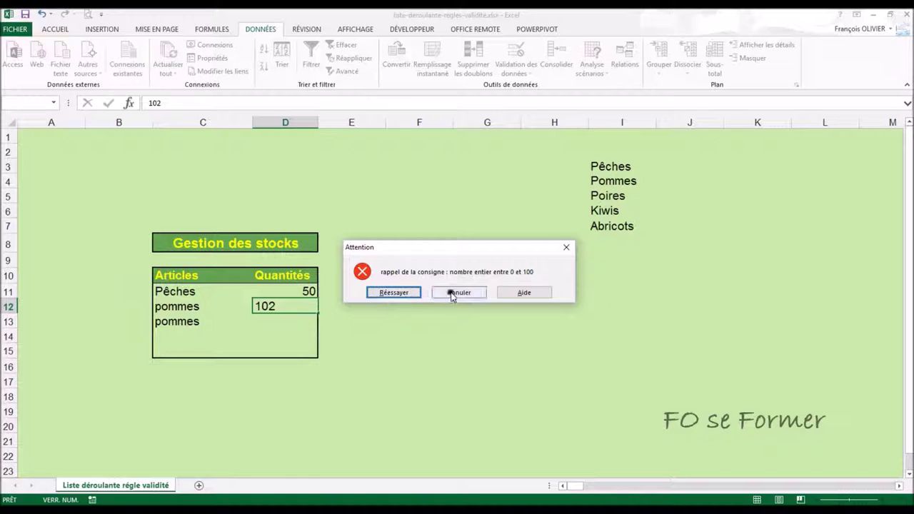
{"action": "left_click", "coordinate": [399, 339]}
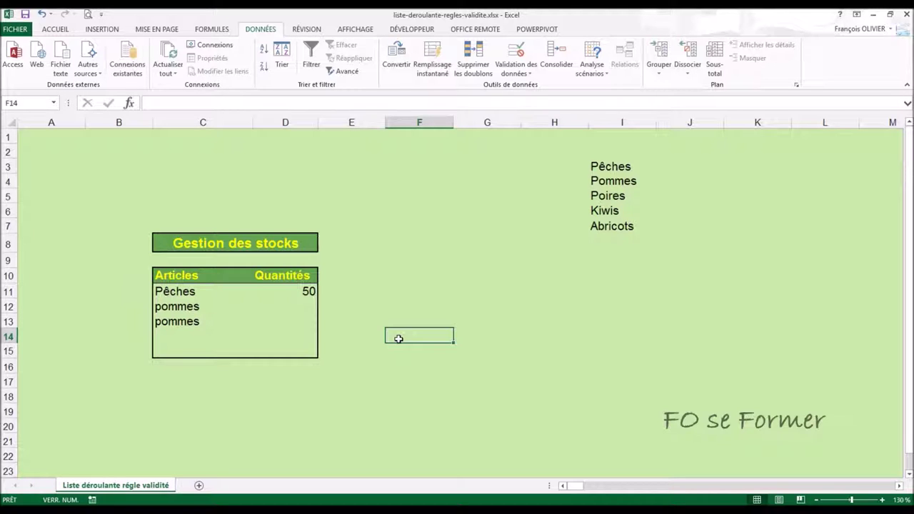
Reopen D12's validation with changes applied to all matching cells, showing the alert Style list.
{"action": "left_click", "coordinate": [289, 312]}
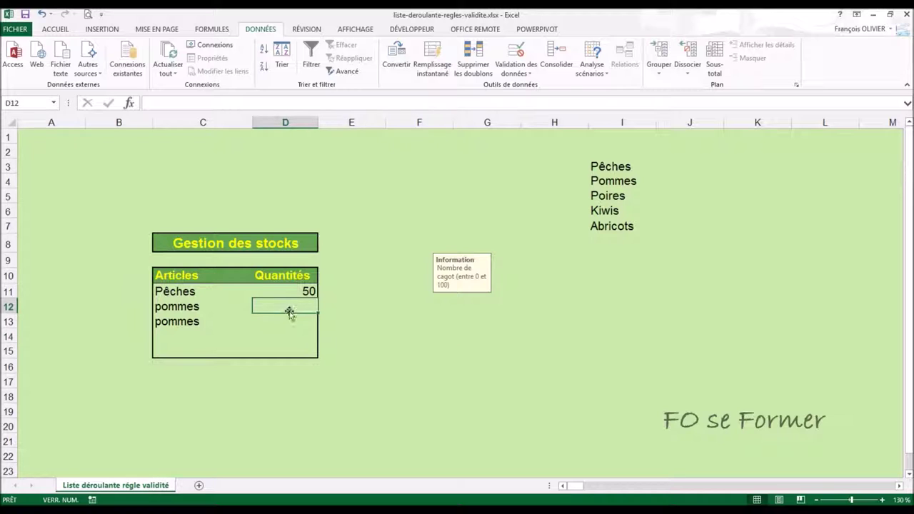
{"action": "left_click", "coordinate": [514, 56]}
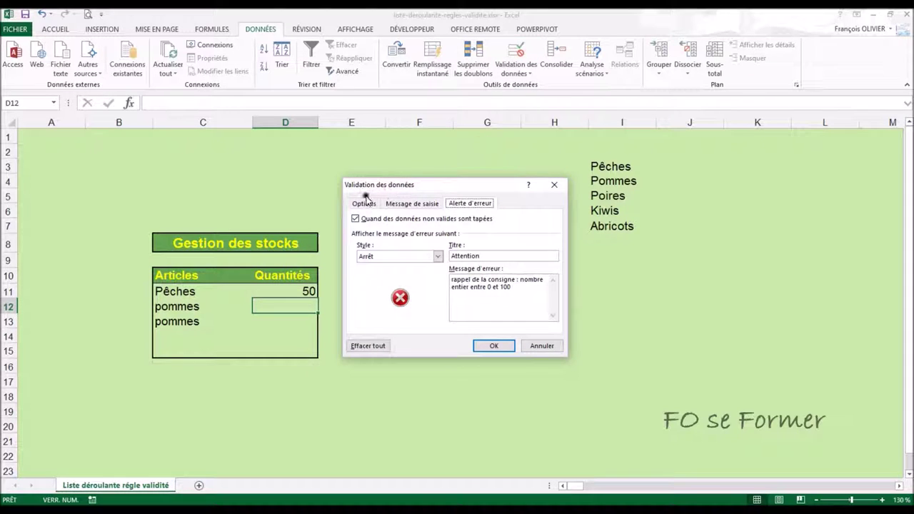
{"action": "left_click", "coordinate": [363, 205]}
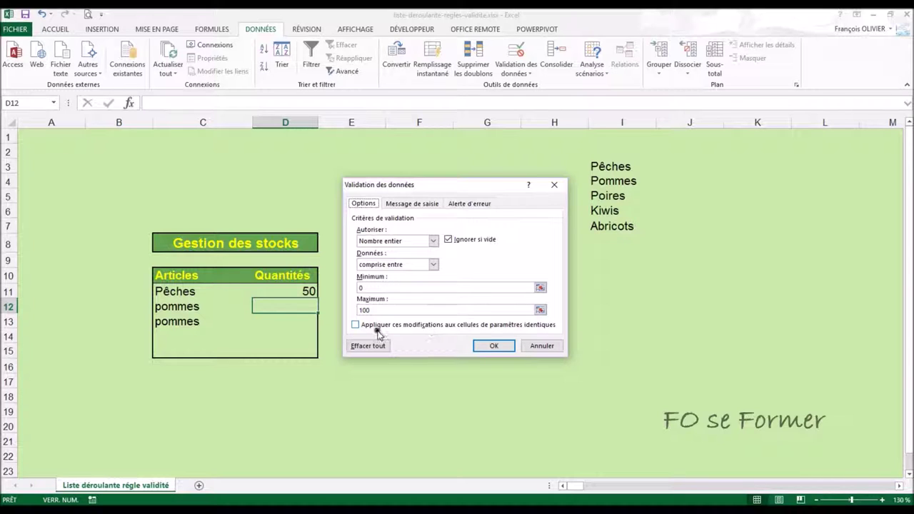
{"action": "left_click", "coordinate": [355, 325]}
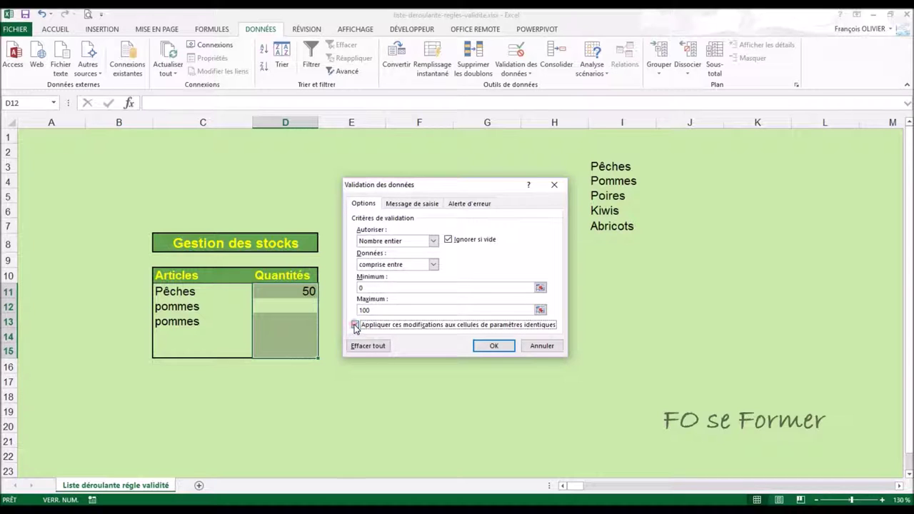
{"action": "left_click", "coordinate": [477, 205]}
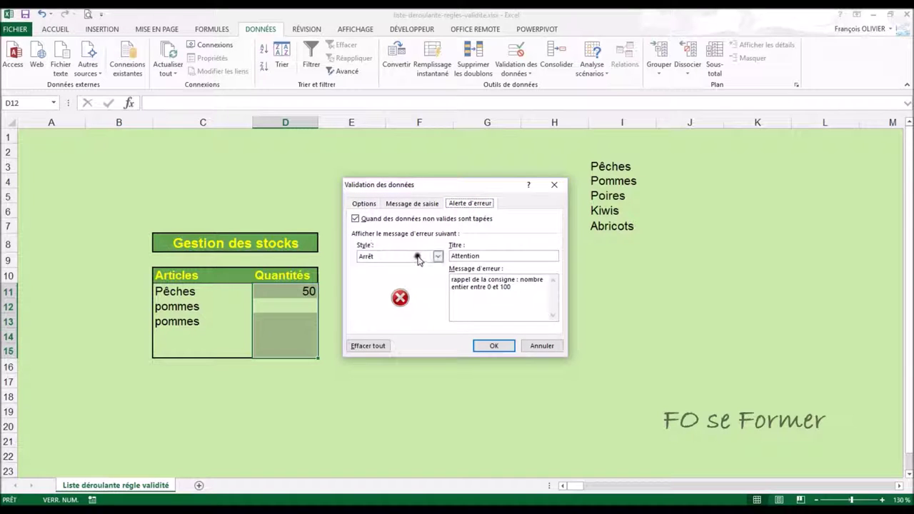
{"action": "left_click", "coordinate": [437, 256]}
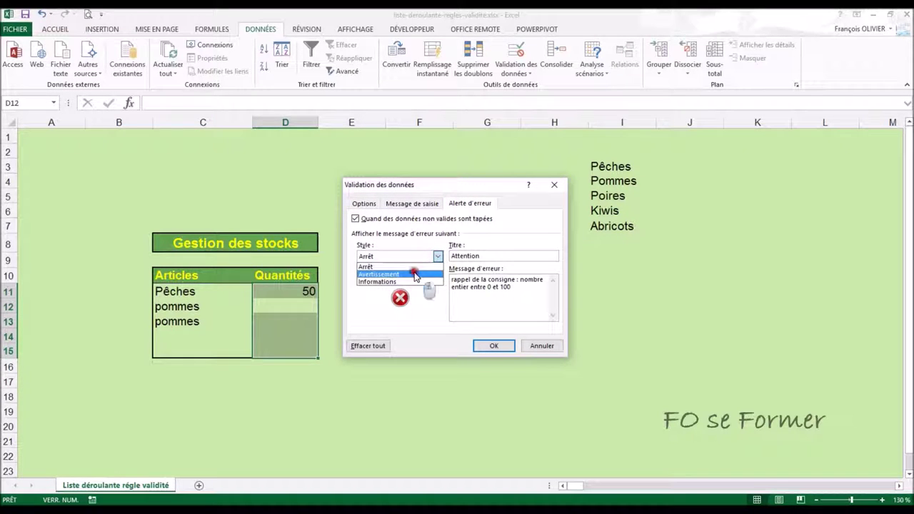
Set the alert style to Avertissement with message 'Voulez-vous bien rentrer cette données ???'.
{"action": "left_click", "coordinate": [416, 274]}
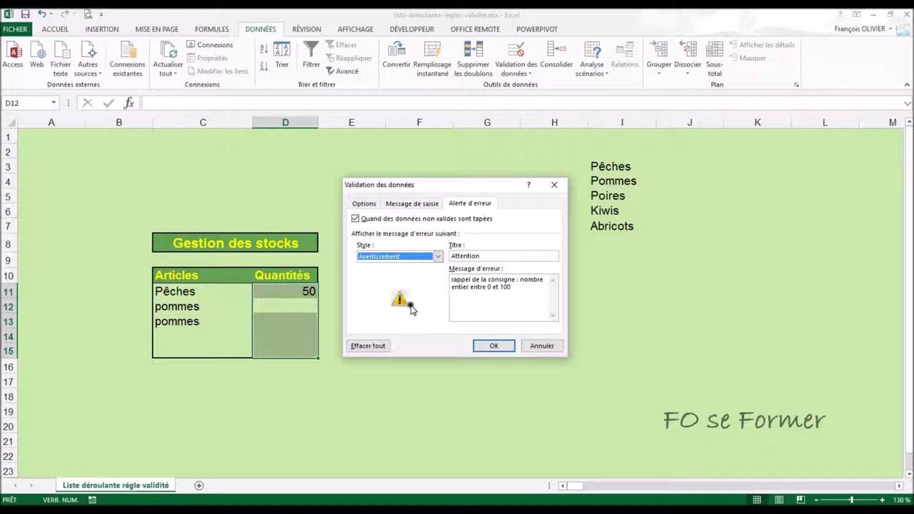
{"action": "left_click", "coordinate": [437, 256]}
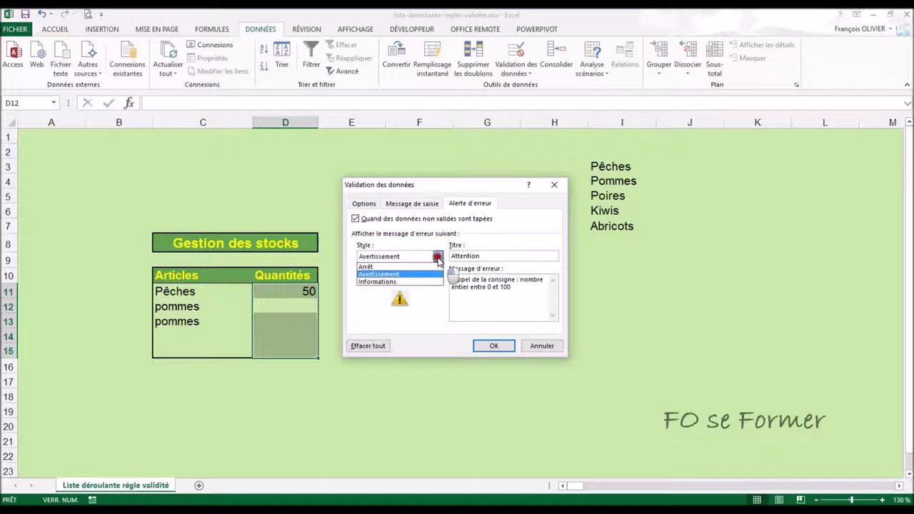
{"action": "left_click", "coordinate": [410, 283]}
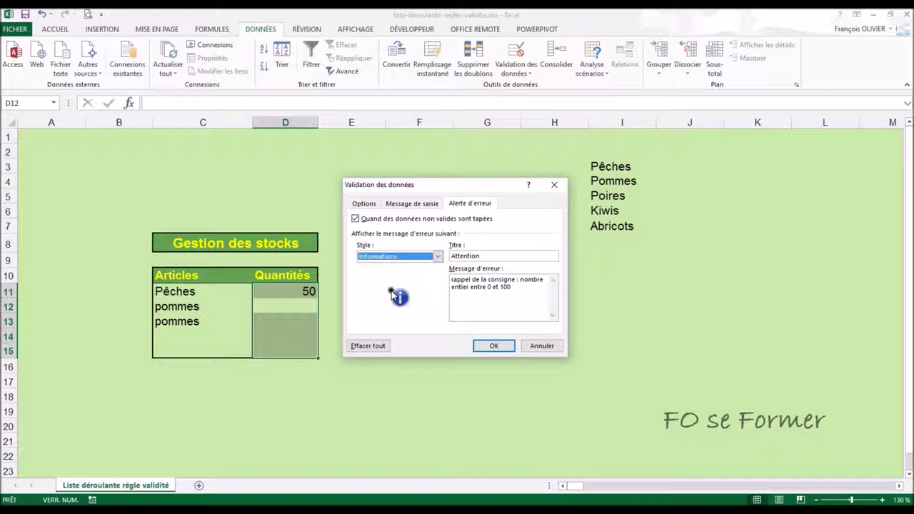
{"action": "left_click", "coordinate": [437, 257]}
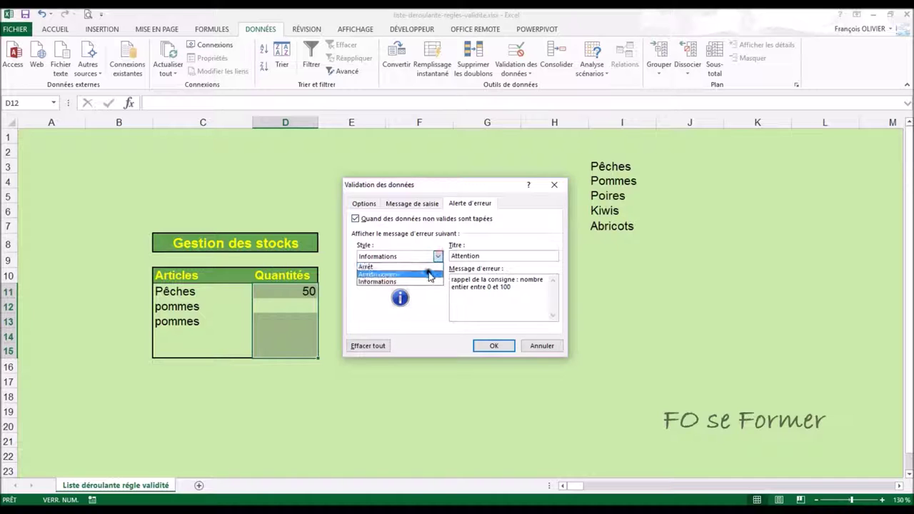
{"action": "left_click", "coordinate": [431, 275]}
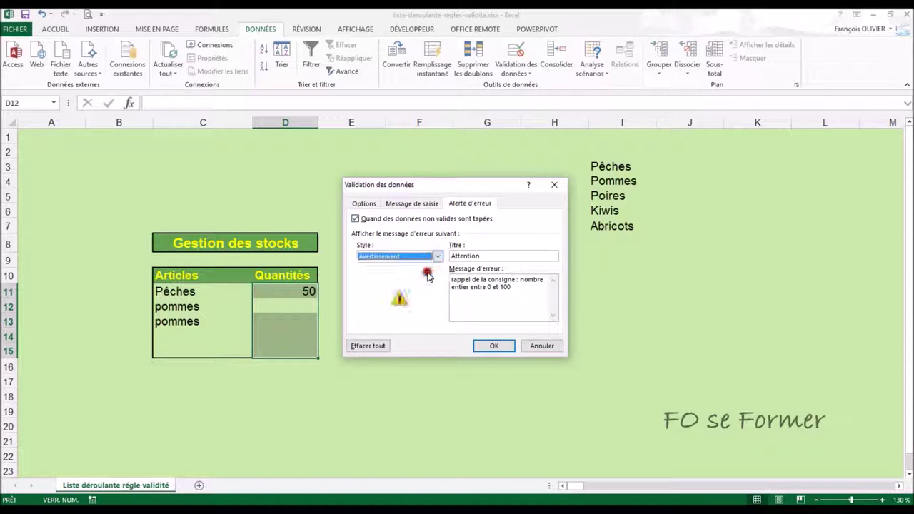
{"action": "left_click", "coordinate": [490, 255]}
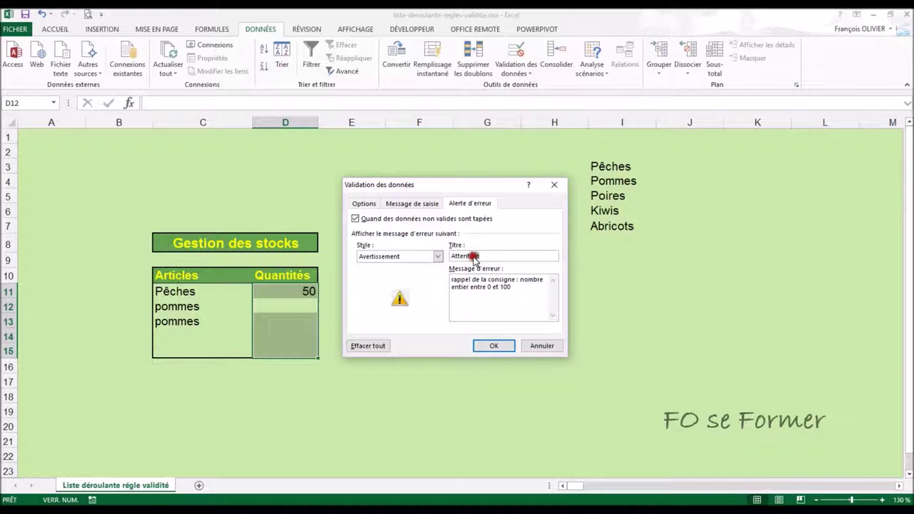
{"action": "left_click", "coordinate": [472, 284]}
{"action": "left_click_drag", "start_coordinate": [516, 289], "coordinate": [448, 272]}
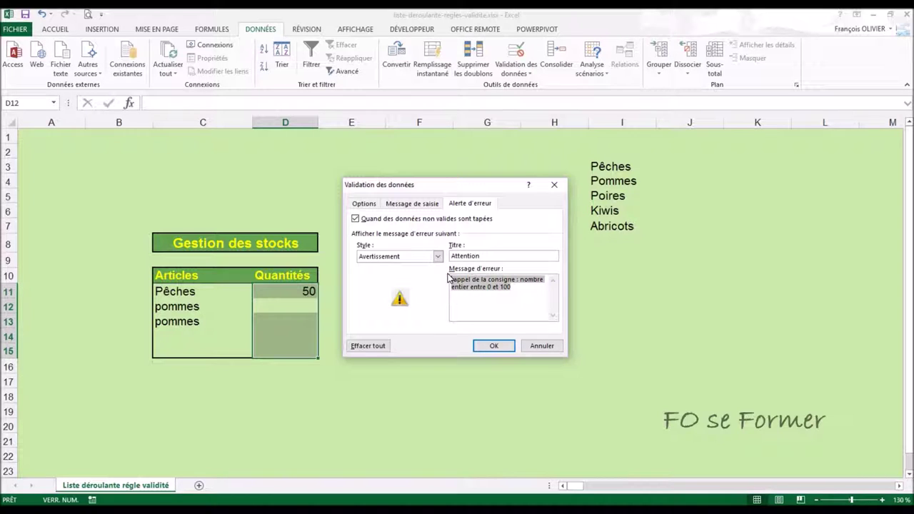
{"action": "type", "text": "Vou"}
{"action": "type", "text": "lez-vous bien r"}
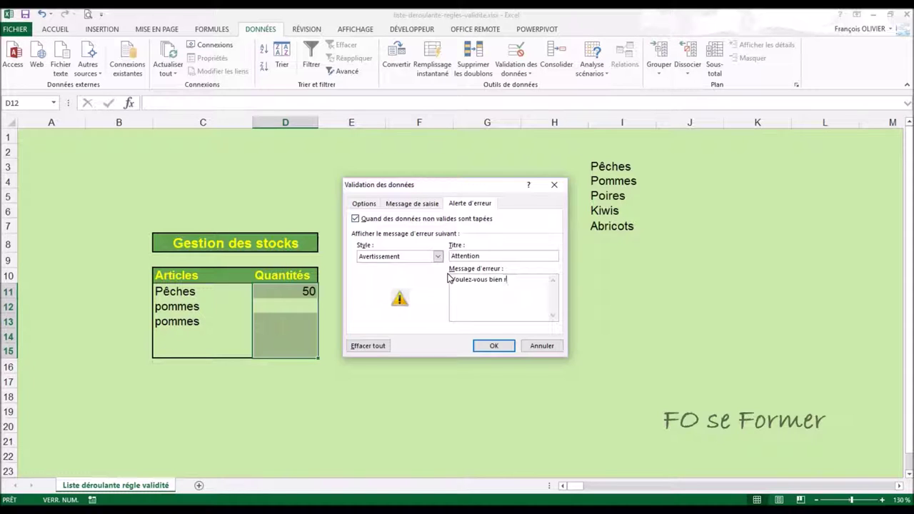
{"action": "type", "text": "entrer cette"}
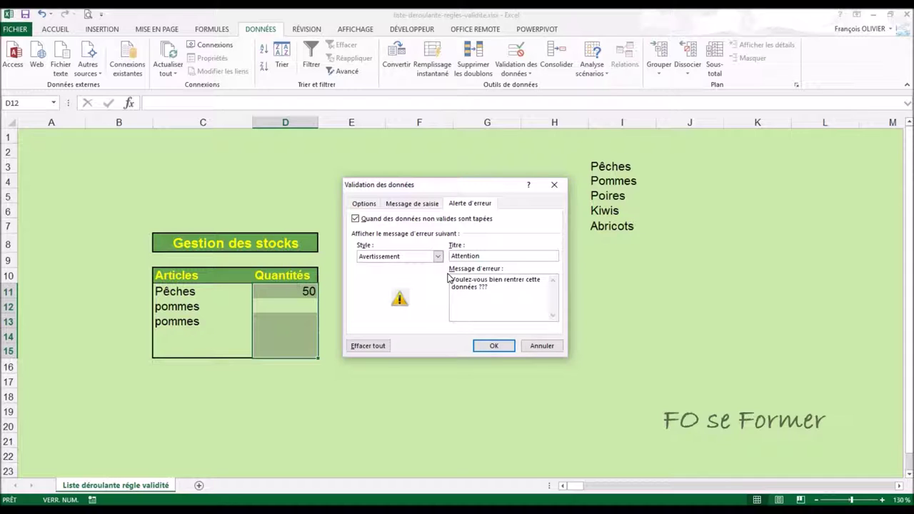
{"action": "left_click", "coordinate": [476, 347]}
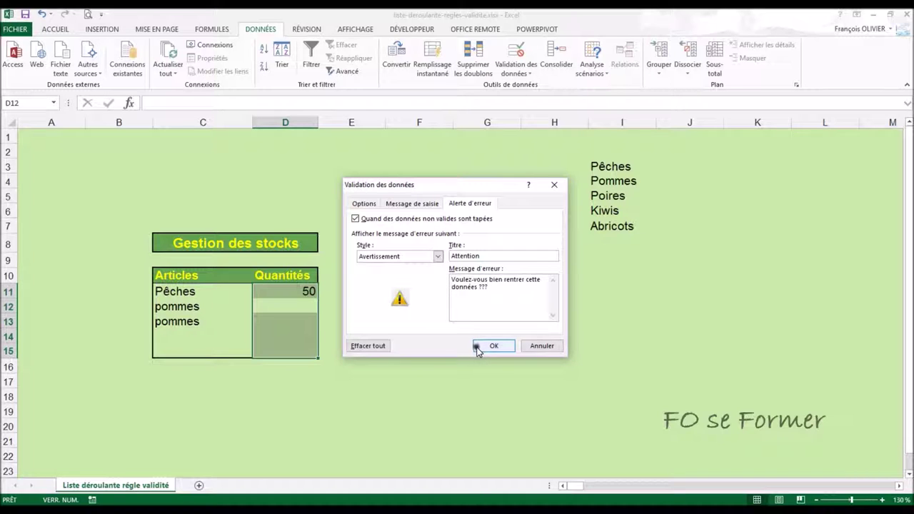
Enter 102 in D12 to trigger the warning, then cancel the entry.
{"action": "left_click", "coordinate": [477, 348]}
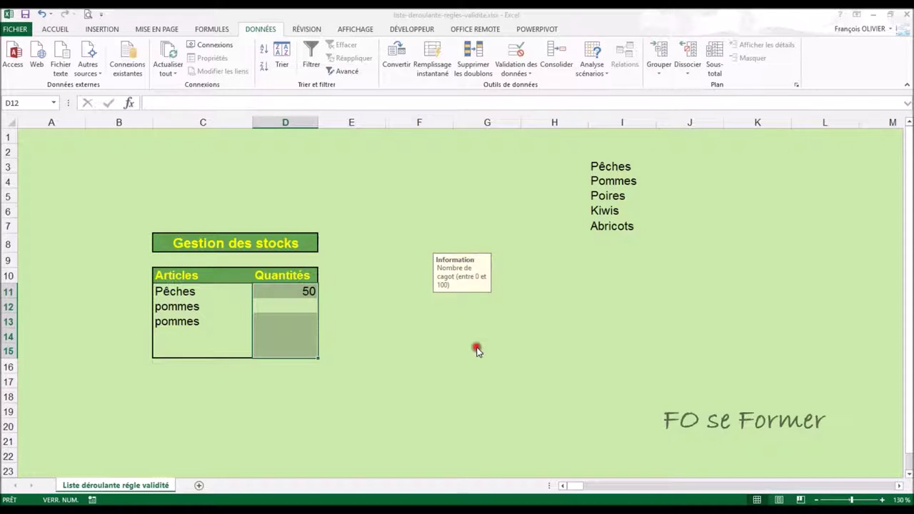
{"action": "left_click", "coordinate": [475, 349]}
{"action": "left_click", "coordinate": [304, 291]}
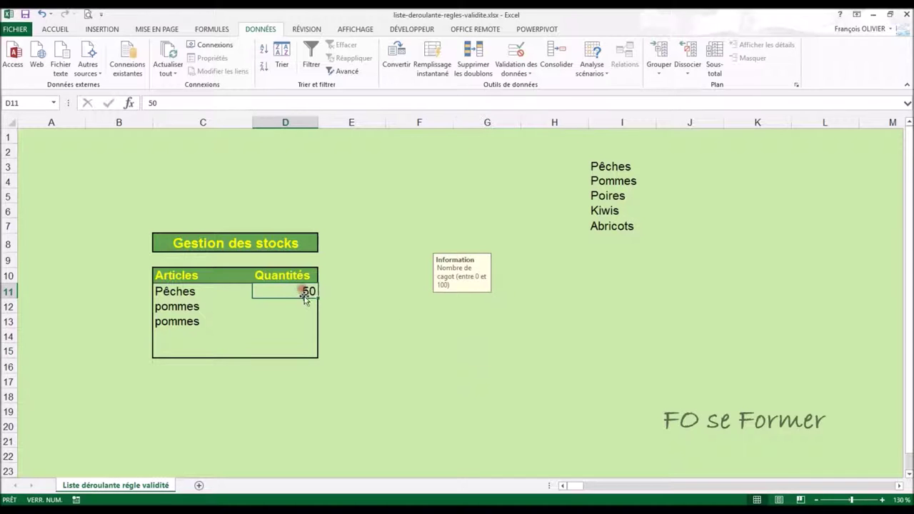
{"action": "left_click", "coordinate": [299, 305]}
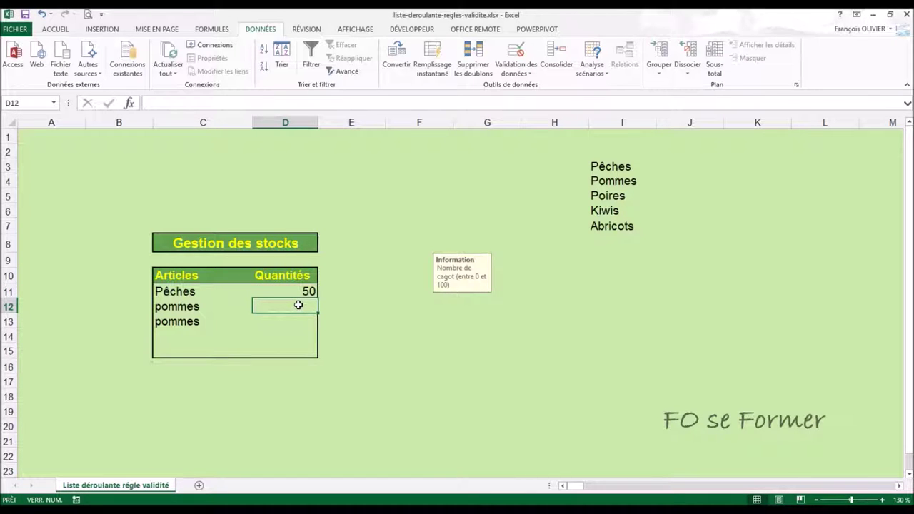
{"action": "type", "text": "102"}
{"action": "key", "text": "Return"}
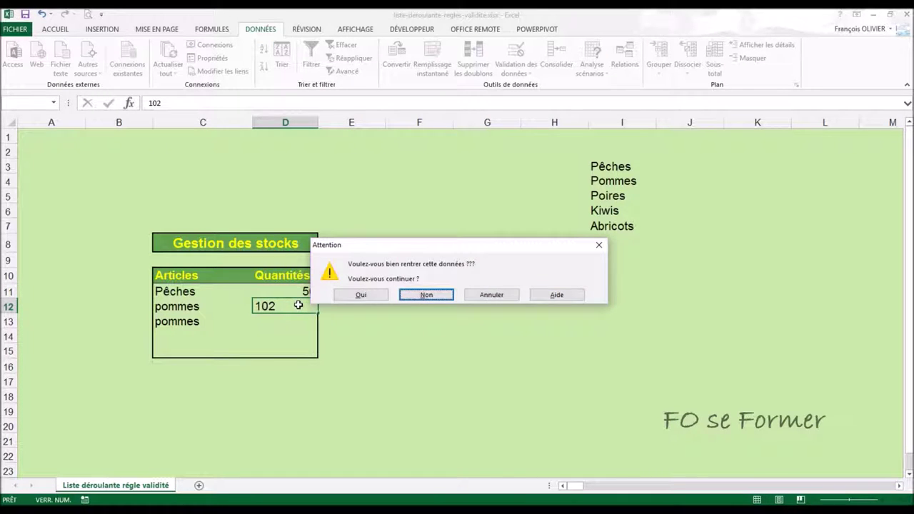
{"action": "left_click", "coordinate": [355, 246]}
{"action": "left_click_drag", "start_coordinate": [356, 246], "coordinate": [369, 244]}
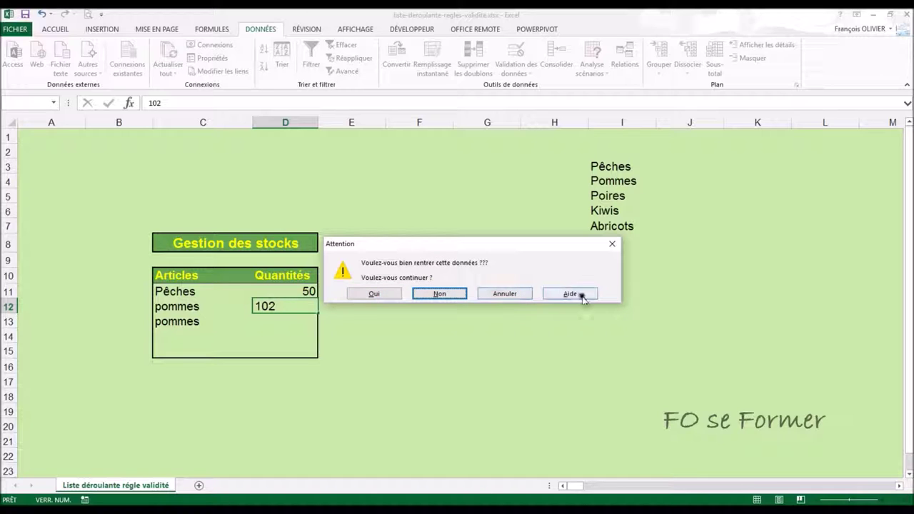
{"action": "left_click", "coordinate": [525, 293]}
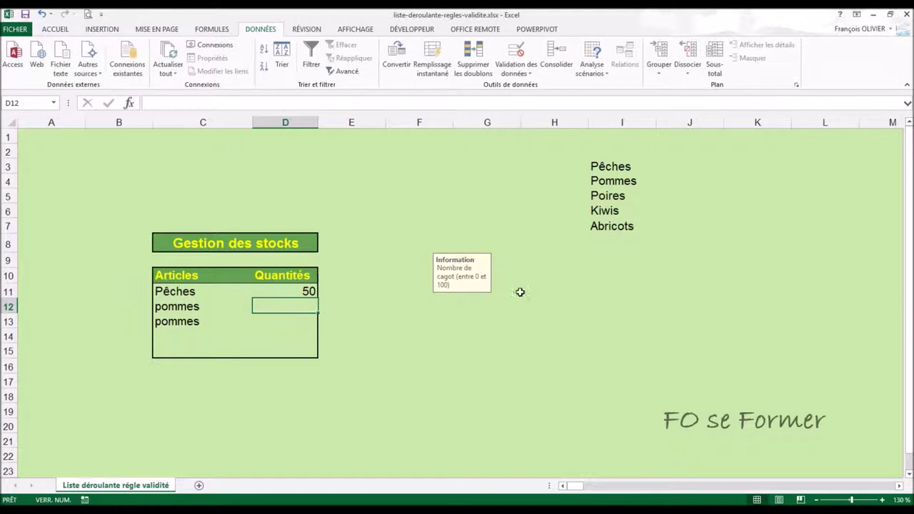
Re-enter 102, decline it at the warning, and put 100 in D12 instead.
{"action": "type", "text": "102"}
{"action": "key", "text": "Return"}
{"action": "left_click", "coordinate": [443, 294]}
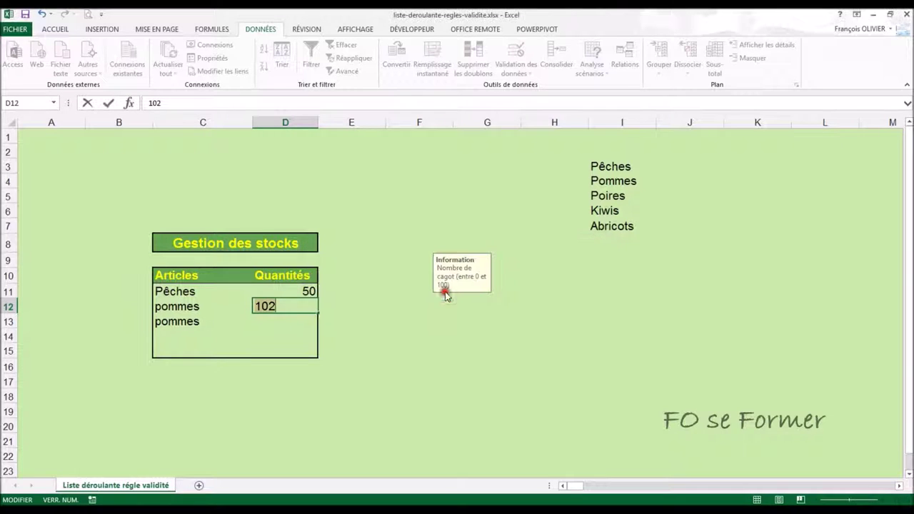
{"action": "type", "text": "100"}
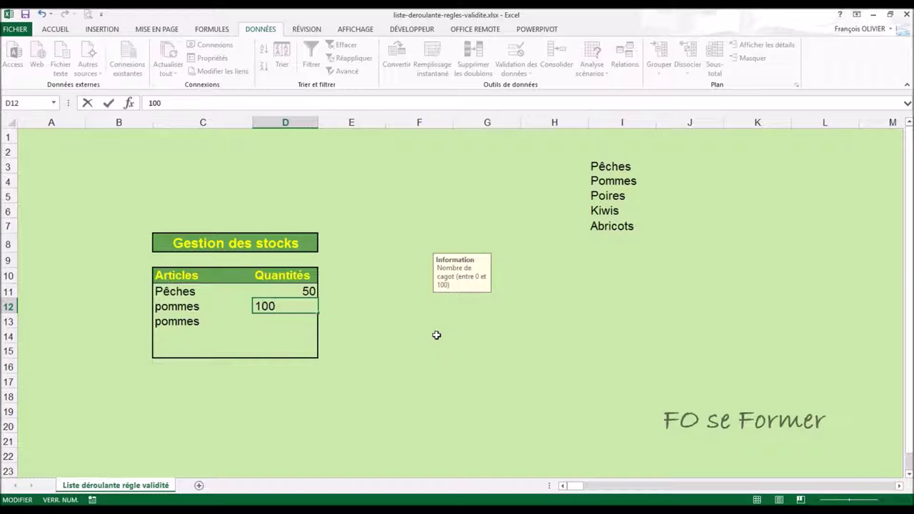
{"action": "key", "text": "Return"}
Enter 102 in D12 again and keep it with Oui despite the warning.
{"action": "left_click", "coordinate": [300, 306]}
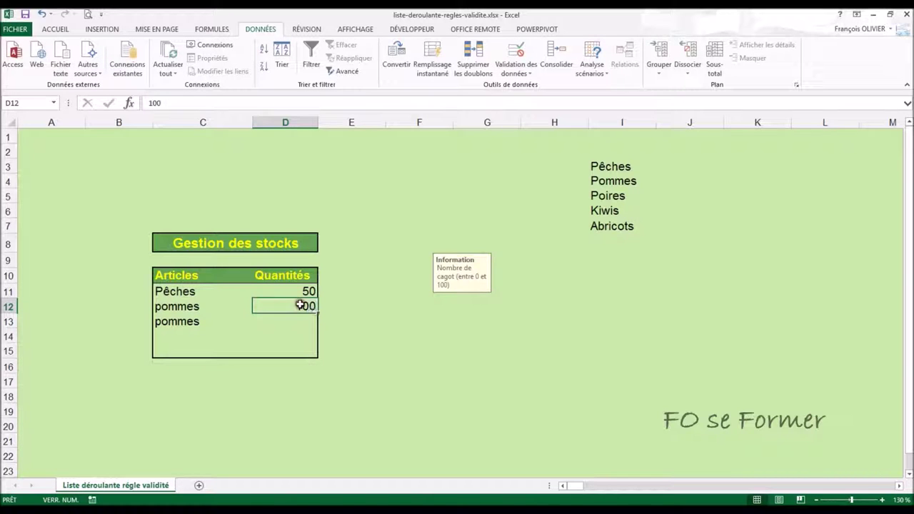
{"action": "type", "text": "102"}
{"action": "key", "text": "Return"}
{"action": "left_click", "coordinate": [377, 294]}
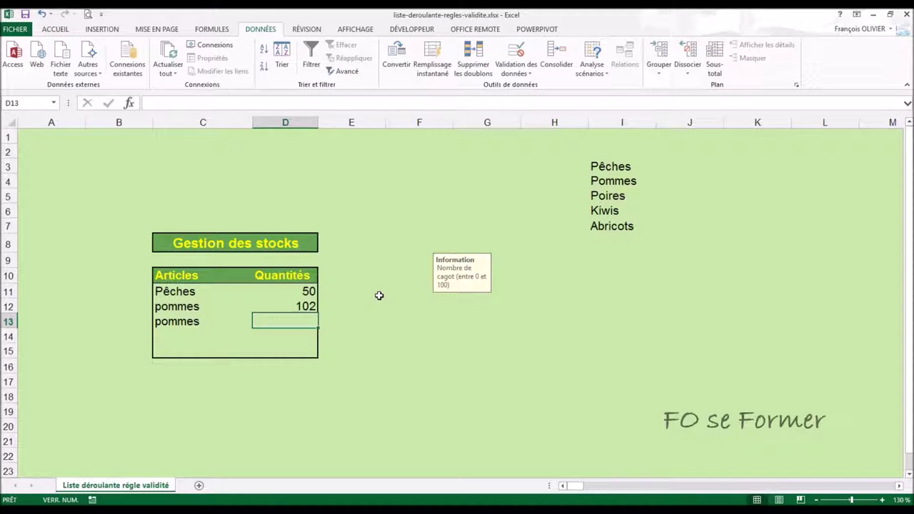
Enter 50,5 in D13, accepting it at the warning, then 14 in D14.
{"action": "type", "text": "50"}
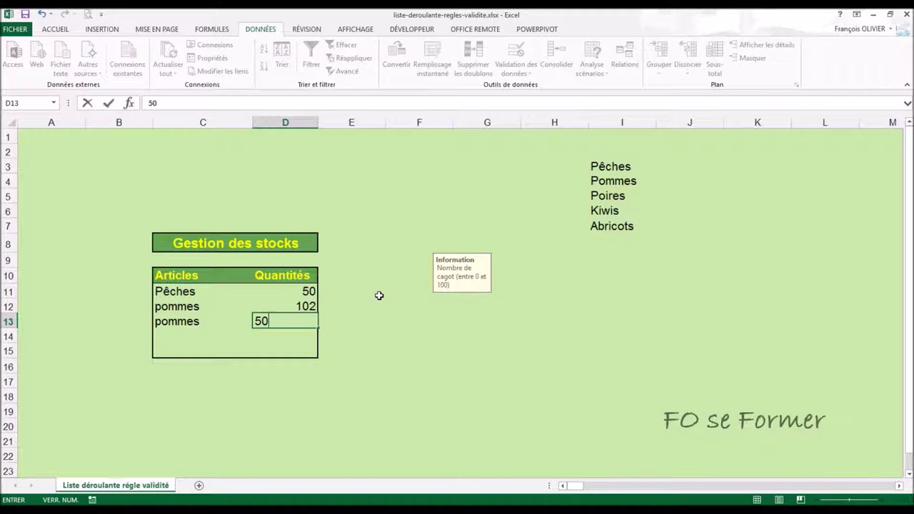
{"action": "type", "text": ",5"}
{"action": "key", "text": "Return"}
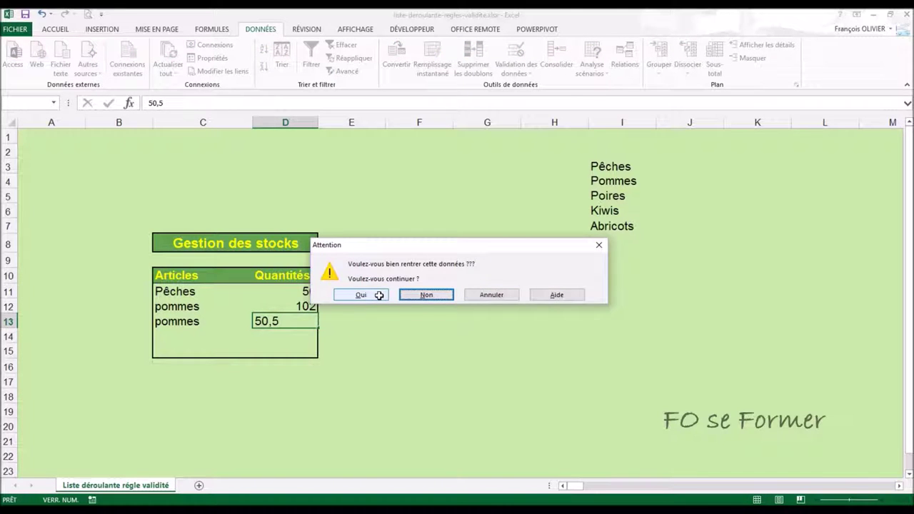
{"action": "left_click", "coordinate": [379, 295]}
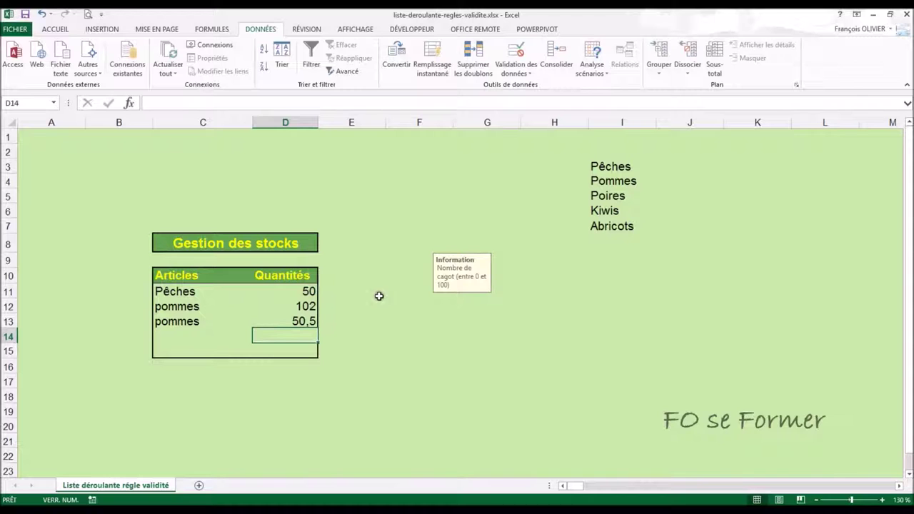
{"action": "type", "text": "14"}
{"action": "key", "text": "Return"}
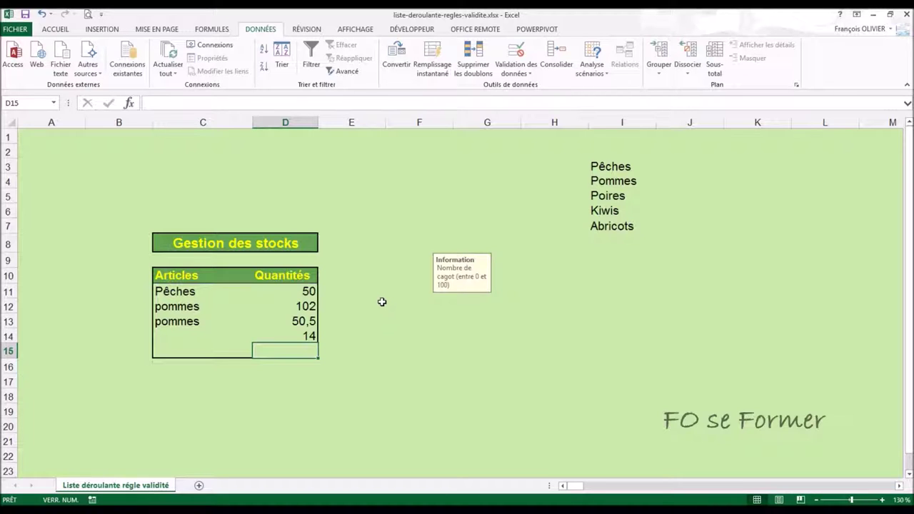
{"action": "left_click", "coordinate": [294, 307]}
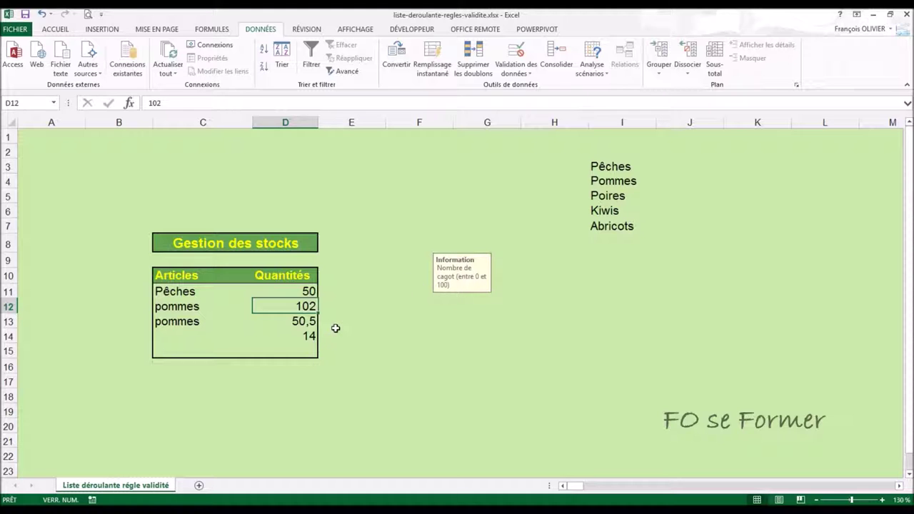
Circle the invalid Quantités entries with Entourer les données non valides.
{"action": "left_click", "coordinate": [348, 307]}
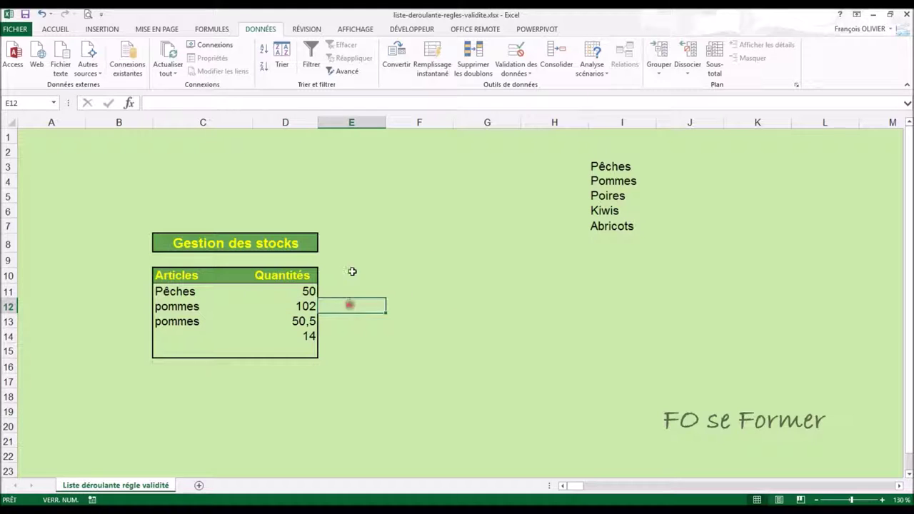
{"action": "left_click", "coordinate": [422, 305]}
{"action": "left_click", "coordinate": [518, 66]}
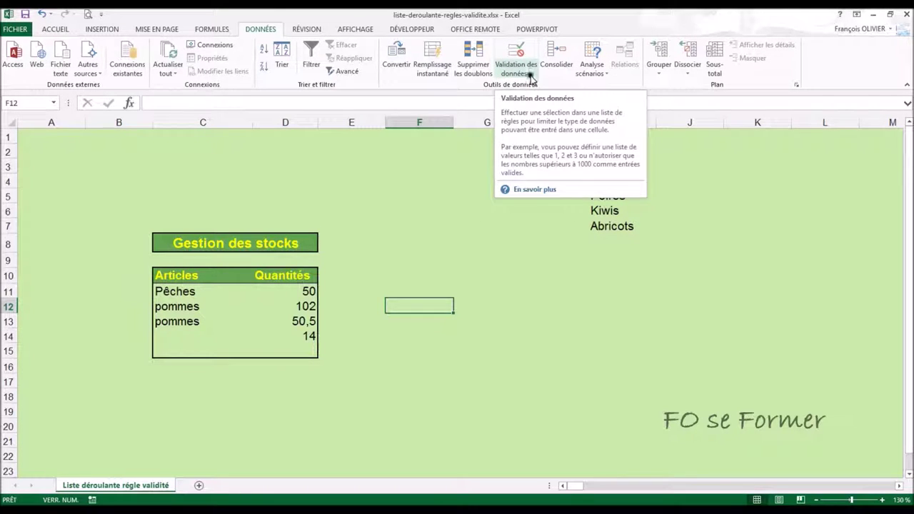
{"action": "left_click", "coordinate": [532, 73]}
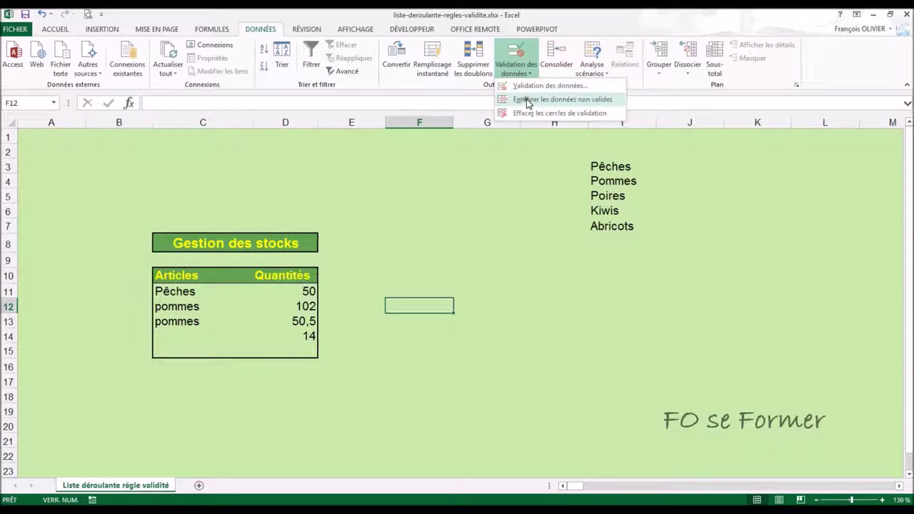
{"action": "left_click", "coordinate": [528, 101]}
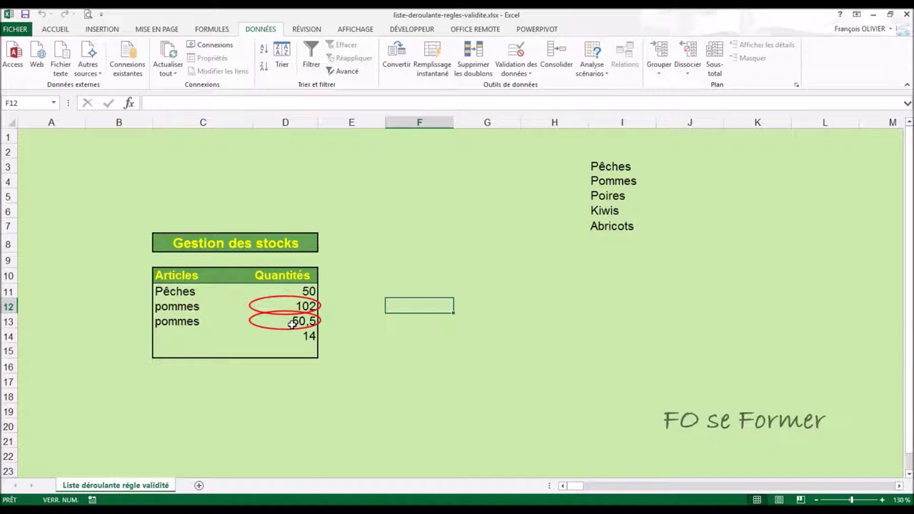
Correct D13 from 50,5 to 55 so only 102 stays circled.
{"action": "left_click", "coordinate": [301, 305]}
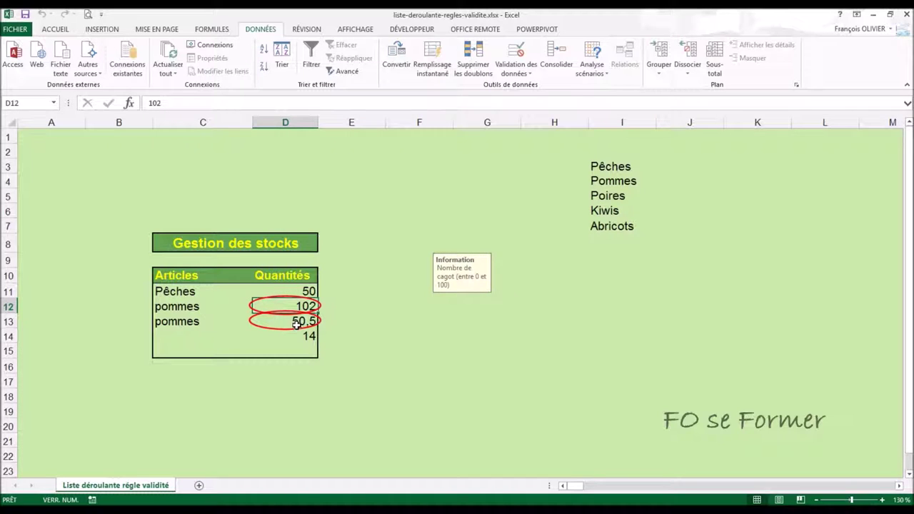
{"action": "left_click", "coordinate": [296, 324]}
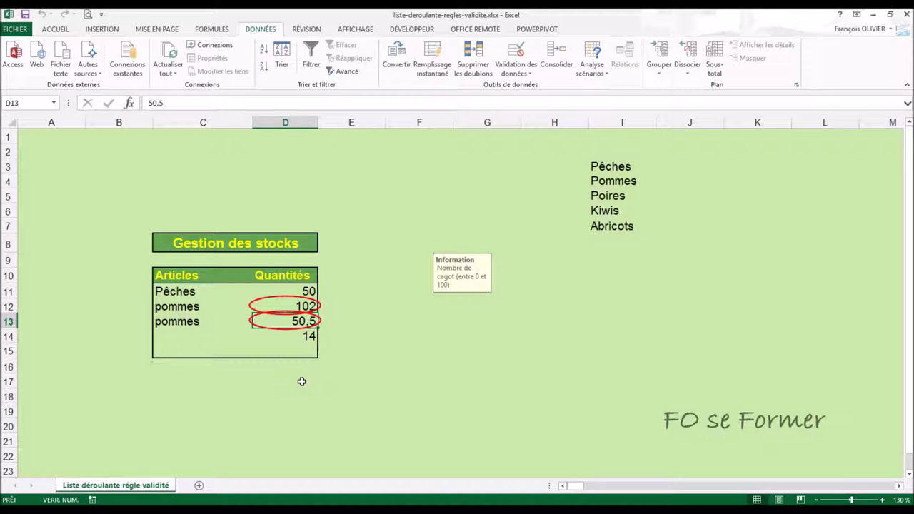
{"action": "type", "text": "5"}
{"action": "key", "text": "Return"}
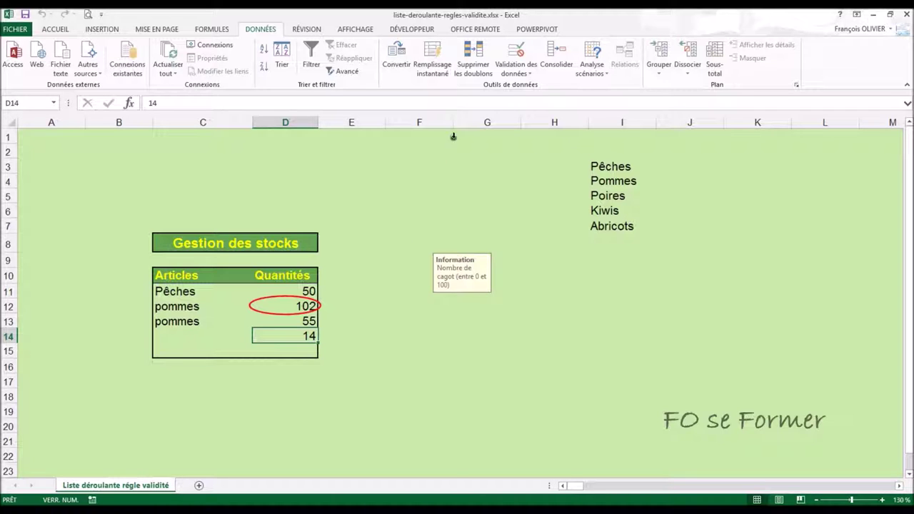
{"action": "left_click", "coordinate": [519, 69]}
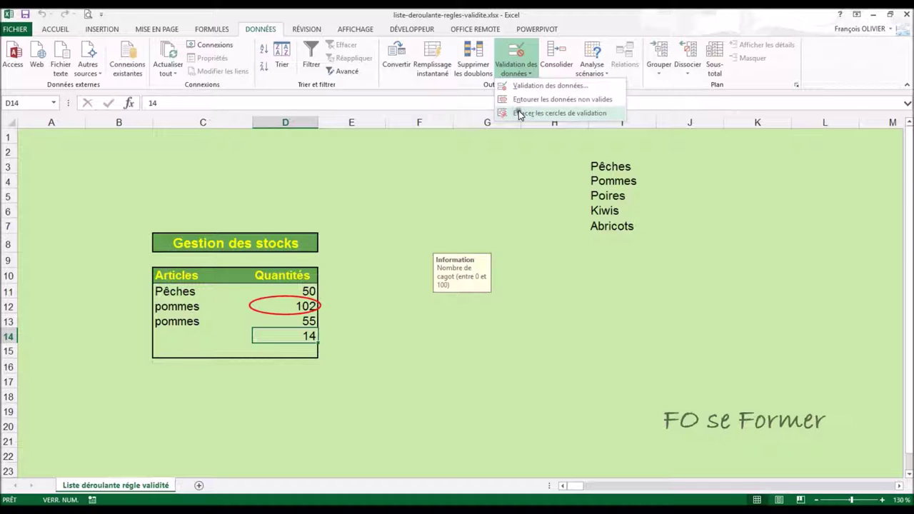
Clear the red circle around 102, then reselect D13 and reopen its validation settings.
{"action": "left_click", "coordinate": [521, 115]}
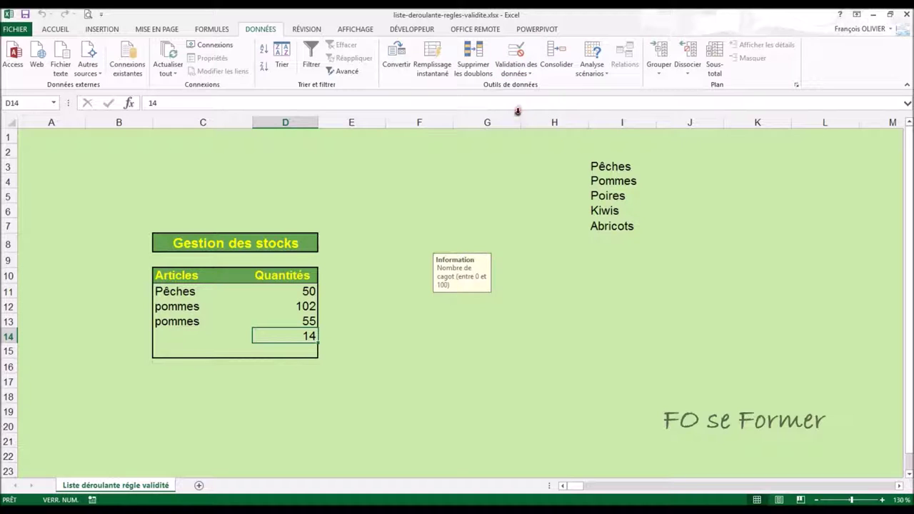
{"action": "left_click", "coordinate": [427, 327]}
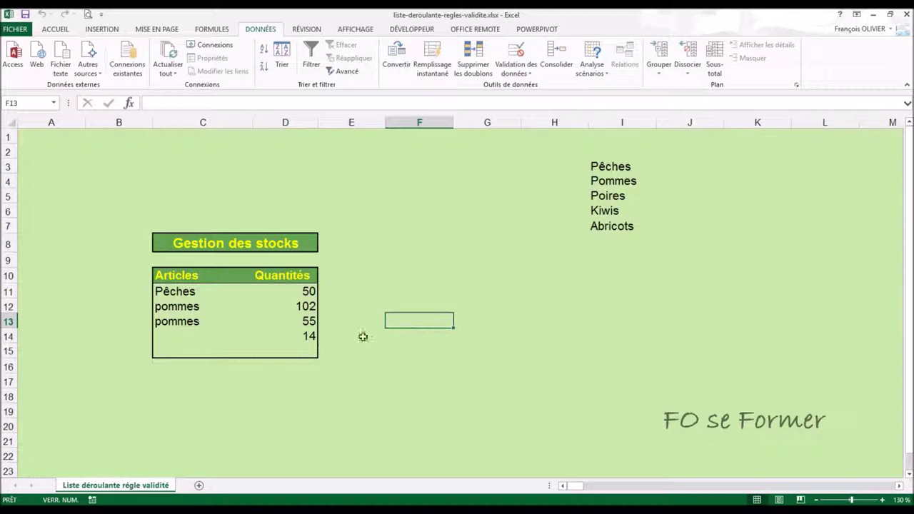
{"action": "left_click", "coordinate": [314, 315]}
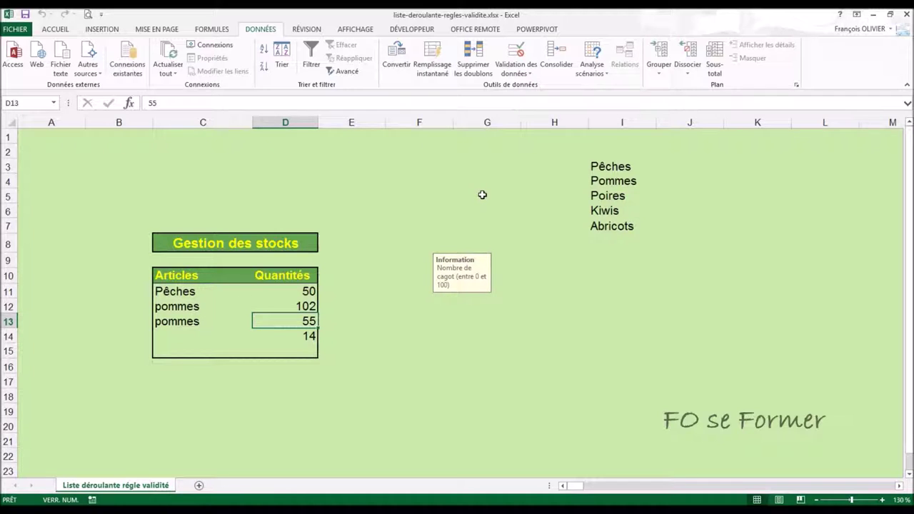
{"action": "left_click", "coordinate": [519, 50]}
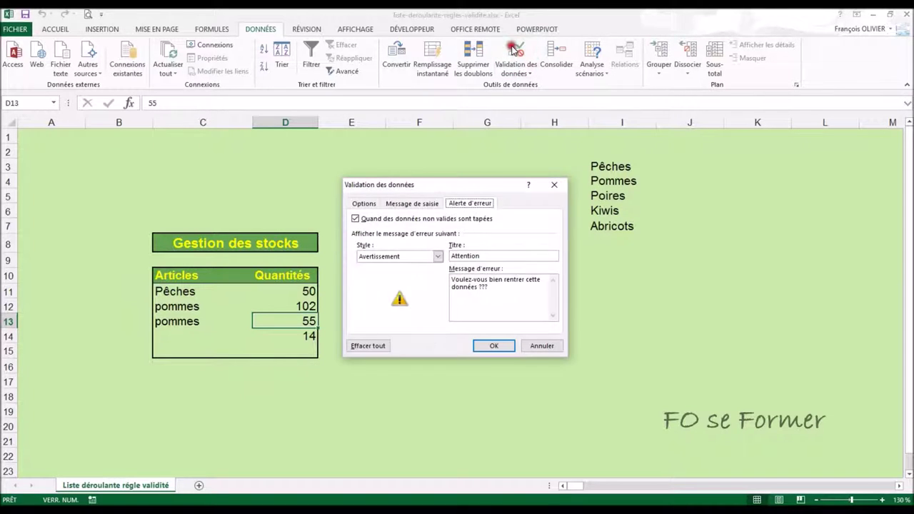
Clear all validation from D13, verify criteria and alert were reset, then enter 155.
{"action": "left_click", "coordinate": [373, 347]}
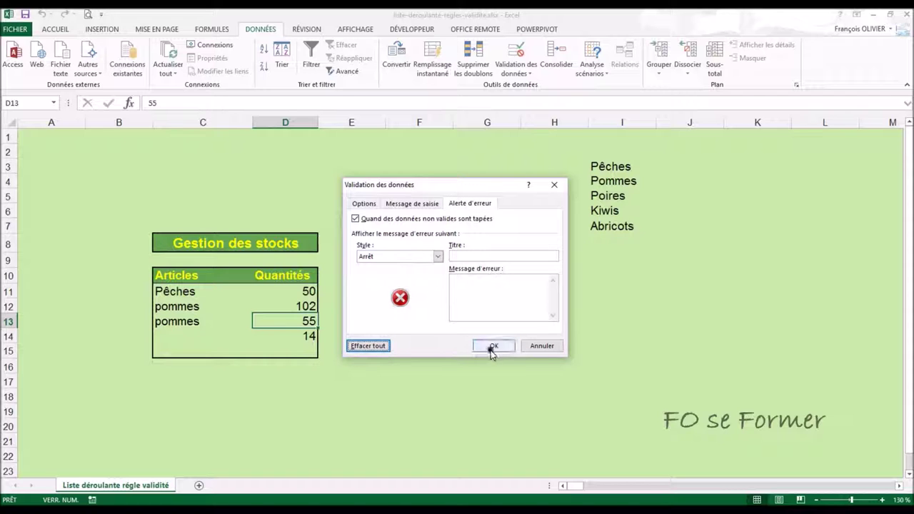
{"action": "left_click", "coordinate": [420, 204]}
{"action": "left_click", "coordinate": [353, 205]}
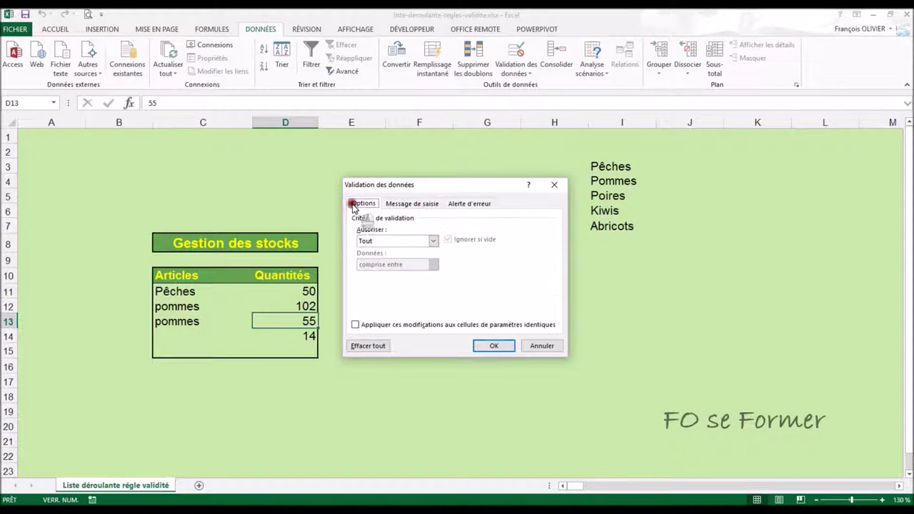
{"action": "left_click", "coordinate": [407, 204]}
{"action": "left_click", "coordinate": [455, 204]}
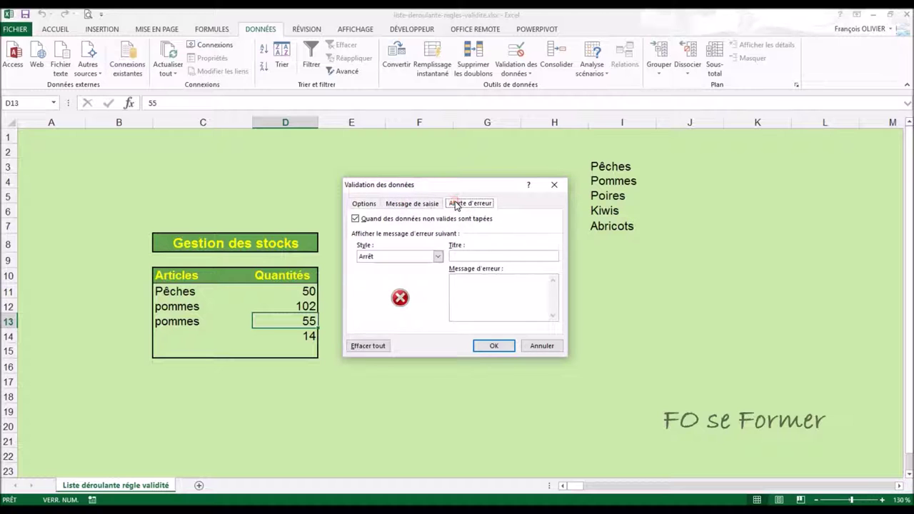
{"action": "left_click", "coordinate": [366, 205]}
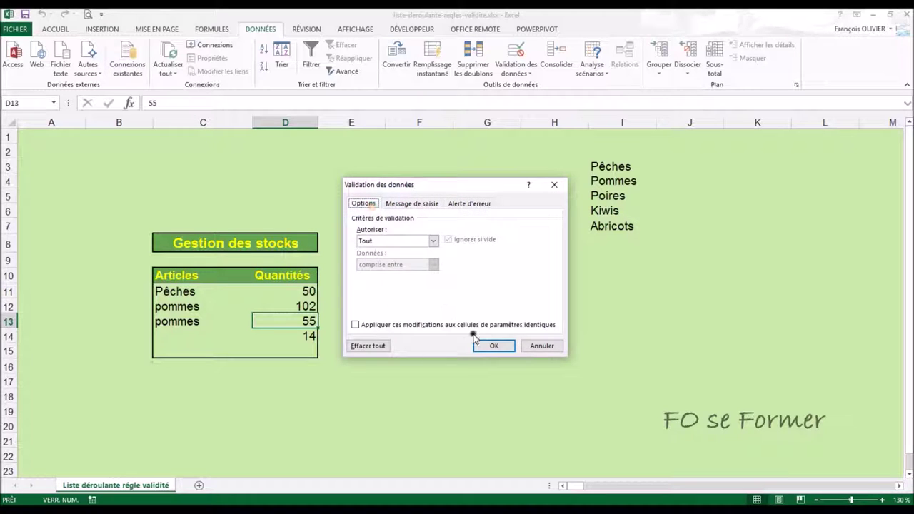
{"action": "left_click", "coordinate": [478, 346]}
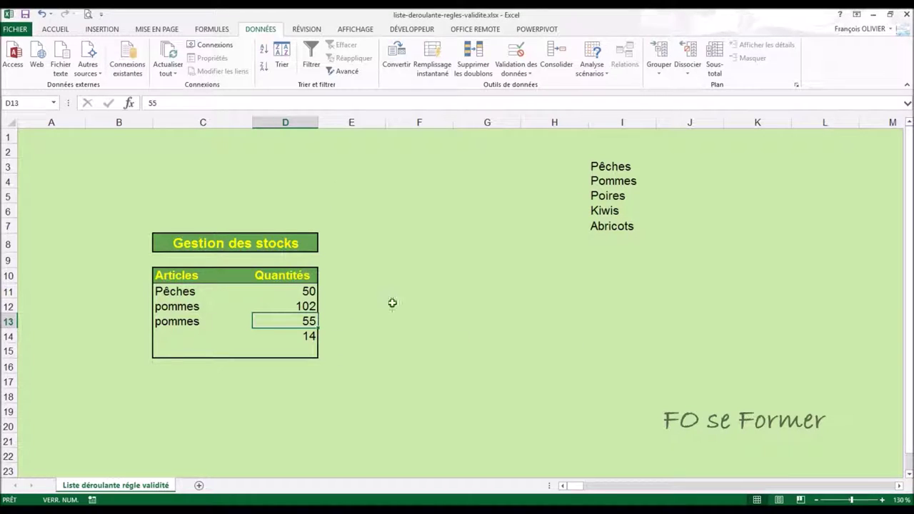
{"action": "type", "text": "155"}
{"action": "key", "text": "Return"}
Reselect D13 to confirm 155 was accepted with no validation alert.
{"action": "left_click", "coordinate": [384, 338]}
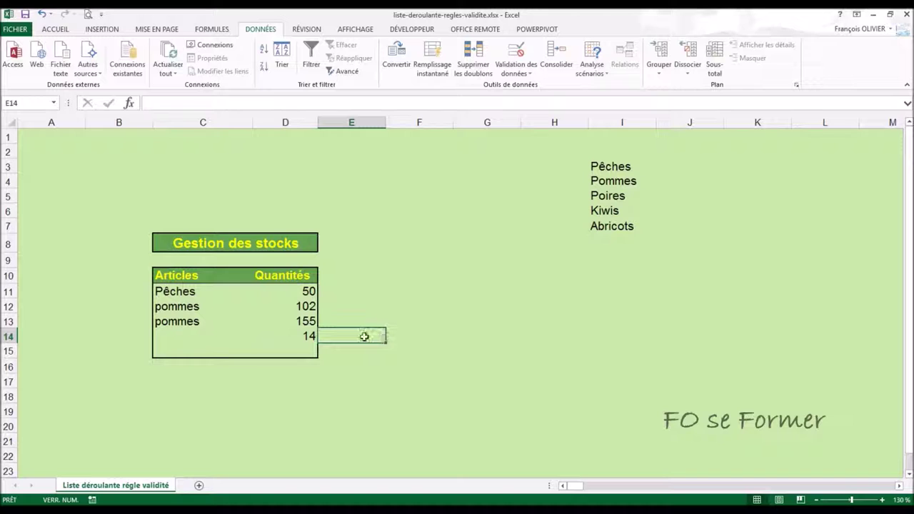
{"action": "left_click", "coordinate": [312, 320]}
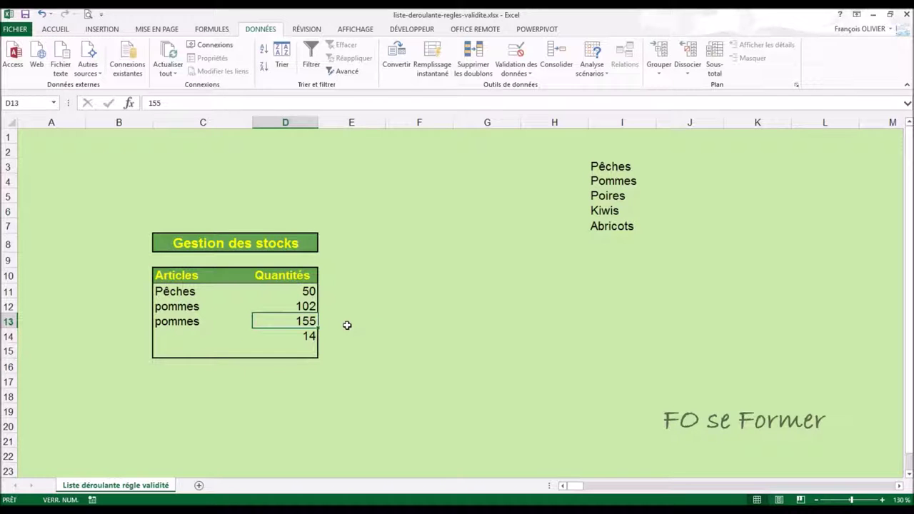
{"action": "left_click", "coordinate": [348, 322]}
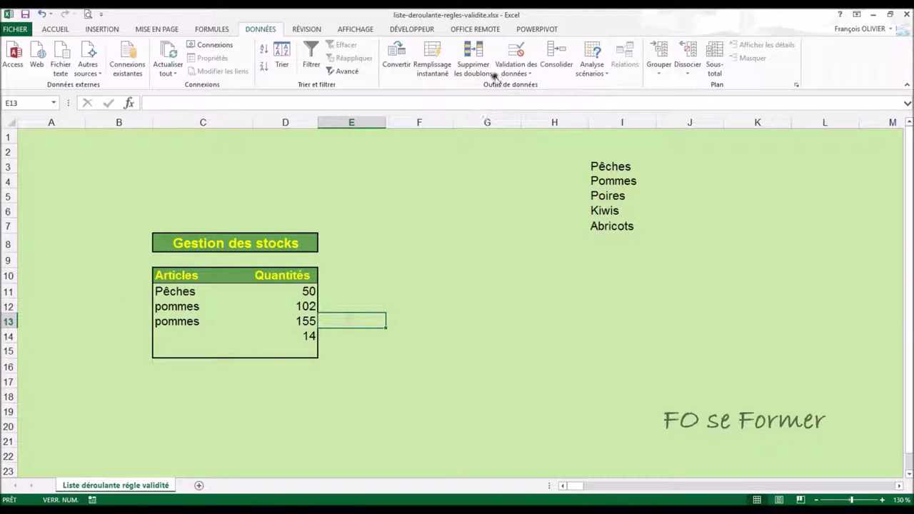